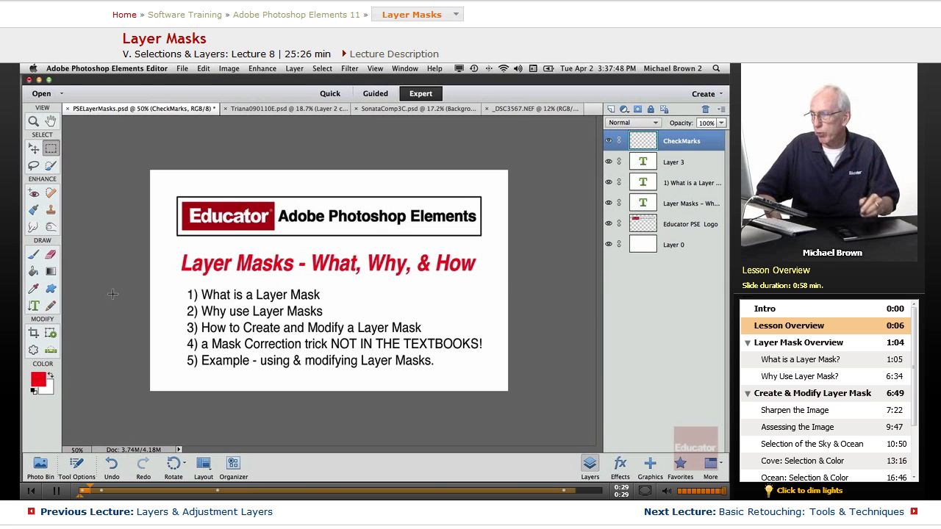
Bring the retouched portrait Triana090110E.psd into view instead of the lesson slide.
click(282, 109)
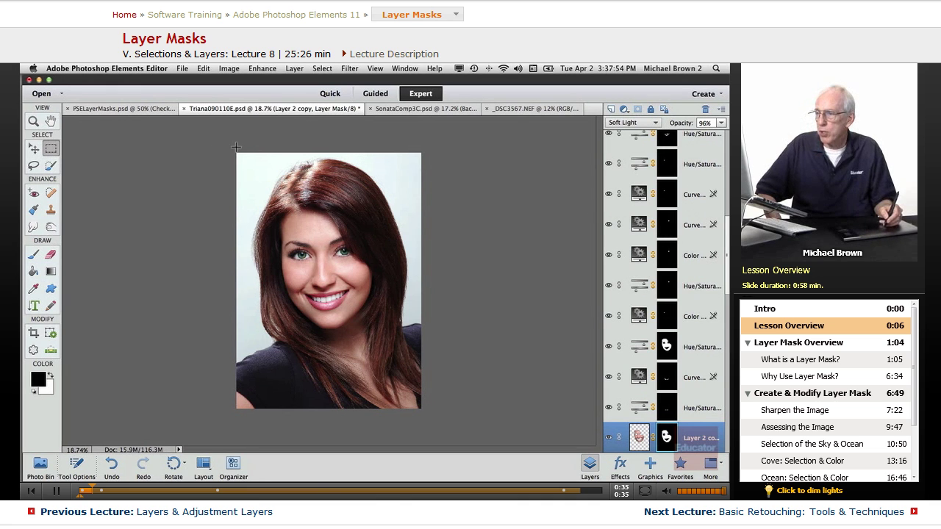
click(129, 109)
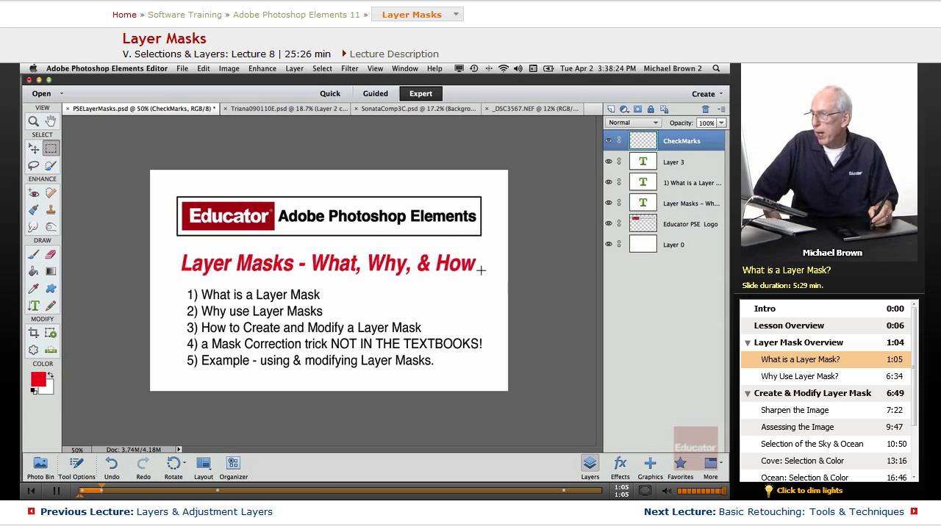
click(290, 109)
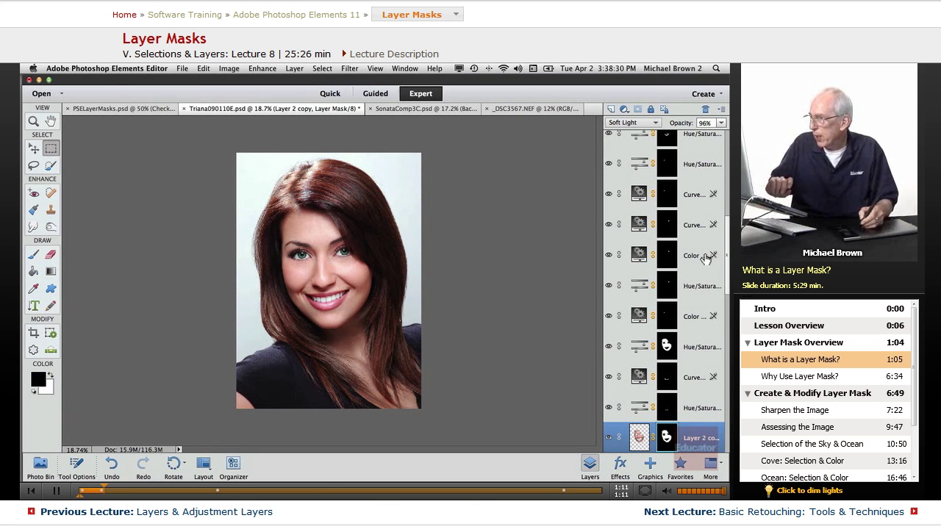
Scroll through the portrait's layer stack, select Background then Layer1, and return to the top.
scroll(671, 294, down, 1)
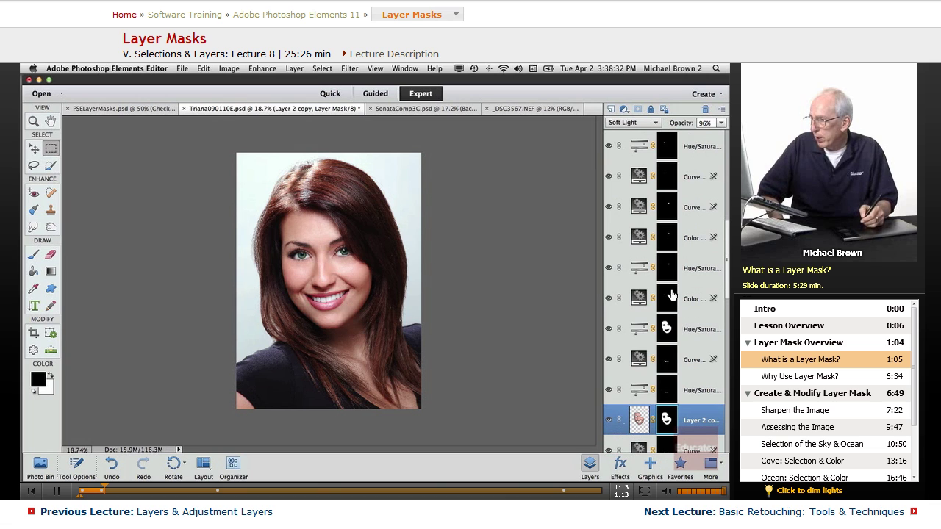
drag(727, 267, 711, 161)
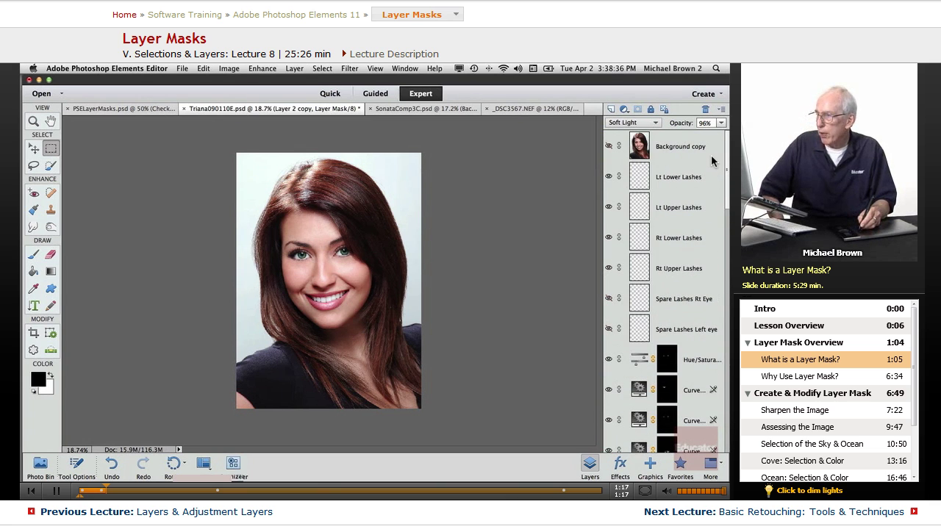
scroll(710, 161, down, 10)
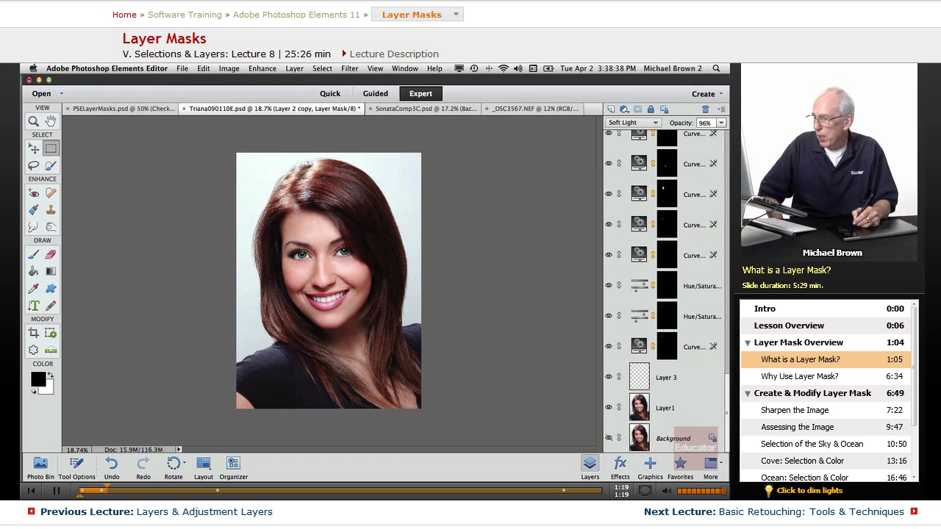
click(667, 441)
click(667, 408)
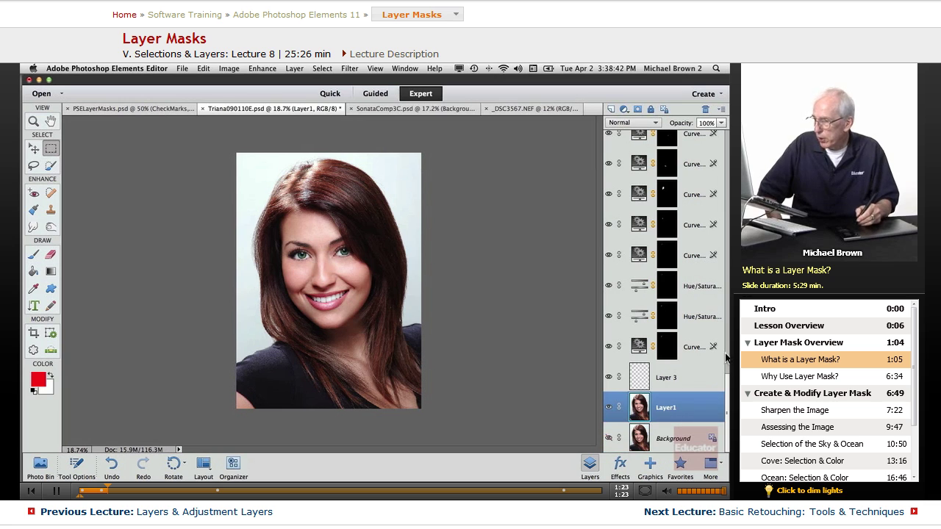
drag(726, 397, 719, 152)
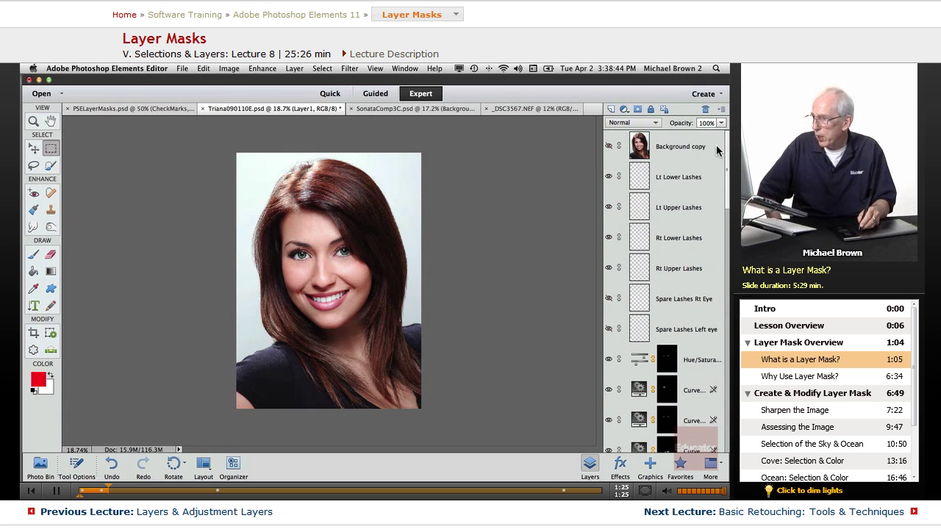
click(608, 144)
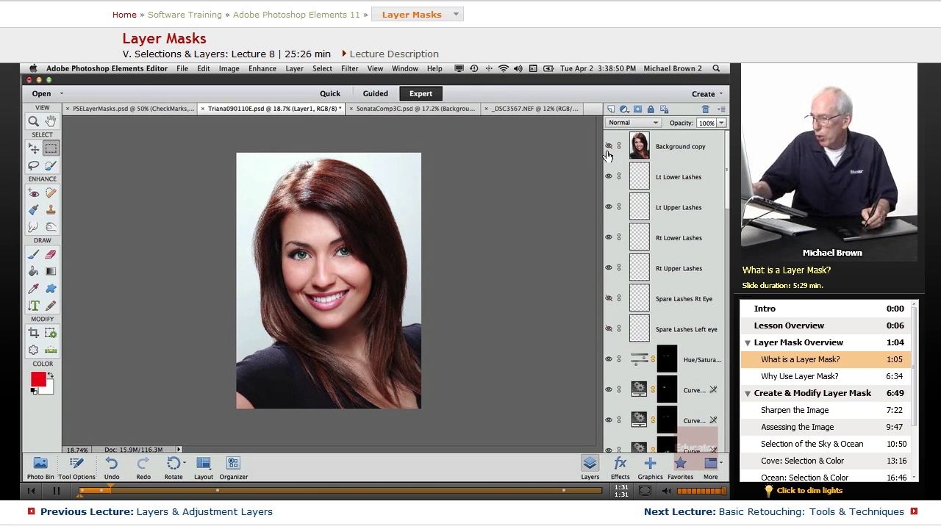
key(super+equal)
click(608, 146)
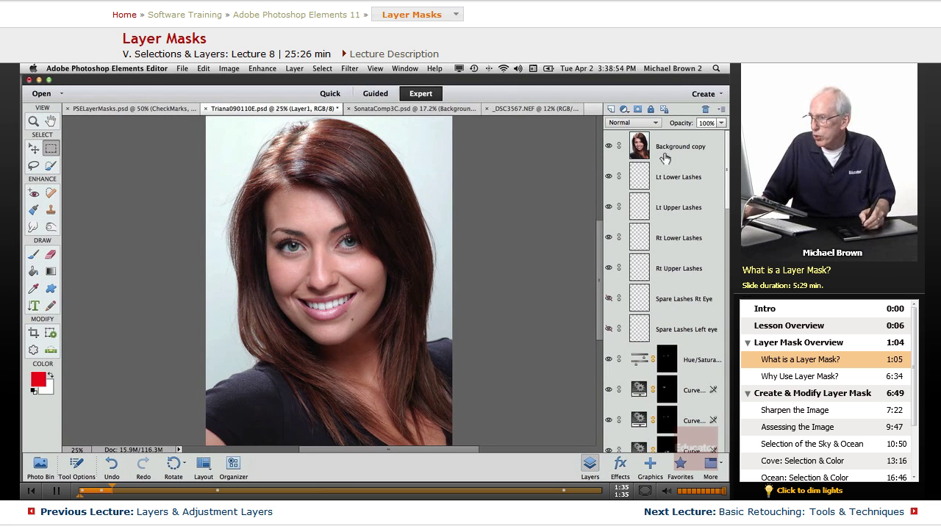
click(608, 147)
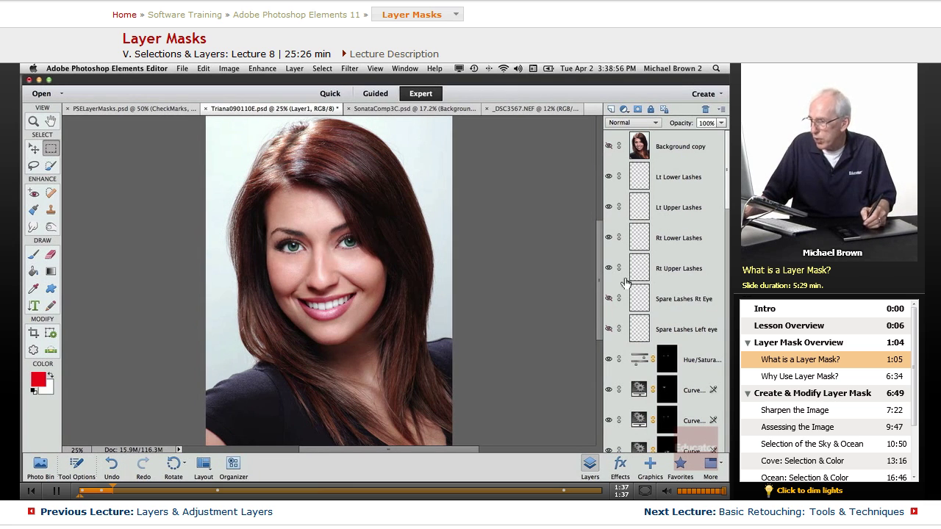
click(609, 148)
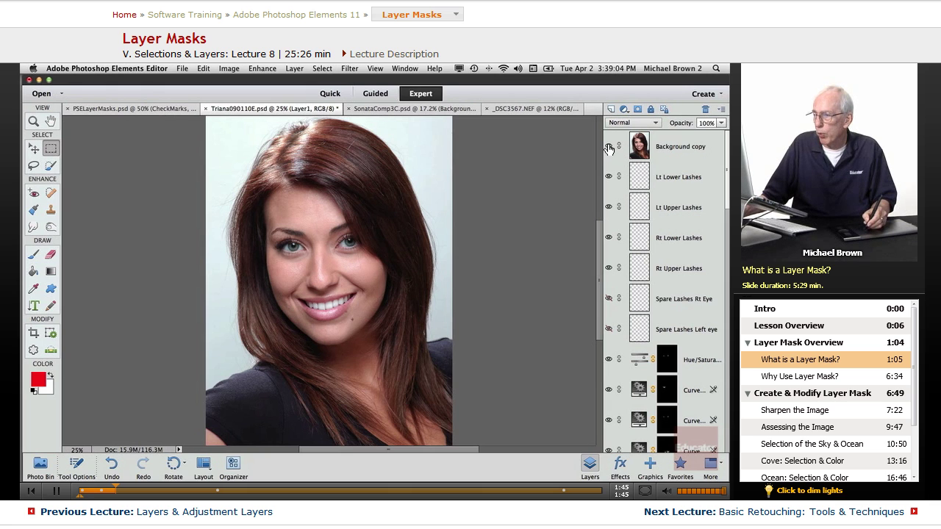
click(608, 148)
click(608, 147)
click(607, 149)
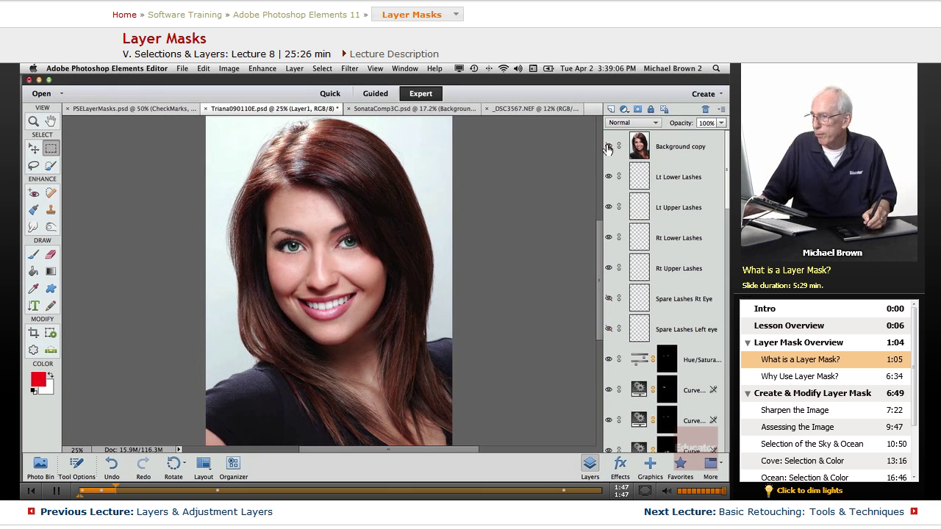
key(super+equal)
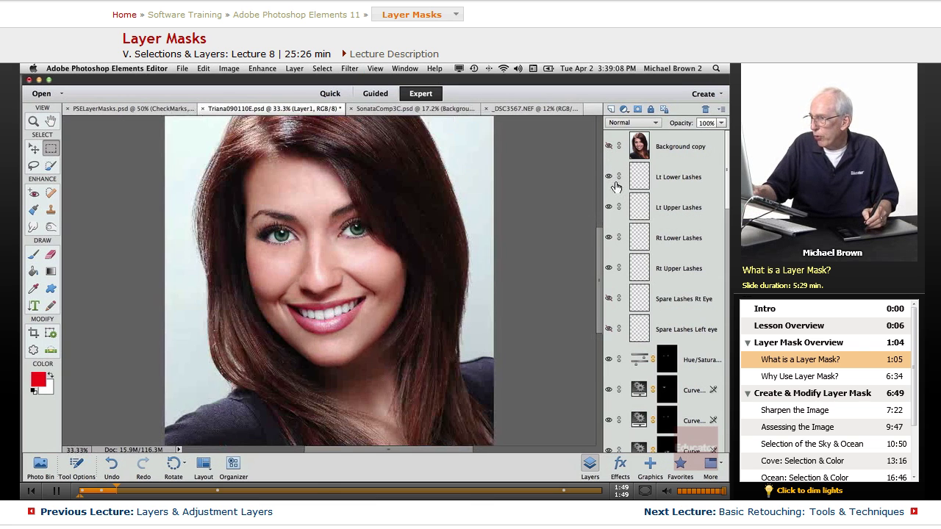
key(super+equal)
drag(305, 222, 360, 317)
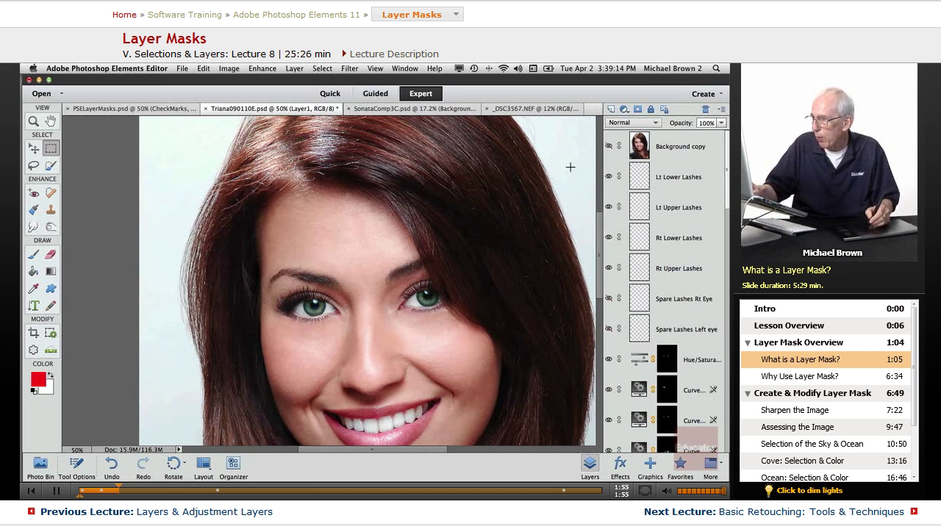
key(super+equal)
key(super+equal)
key(super+equal)
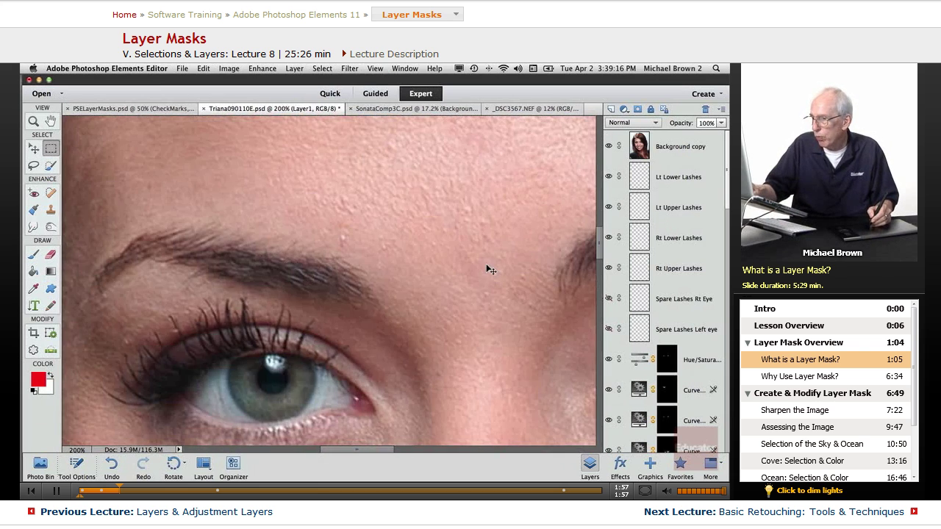
drag(508, 305, 193, 247)
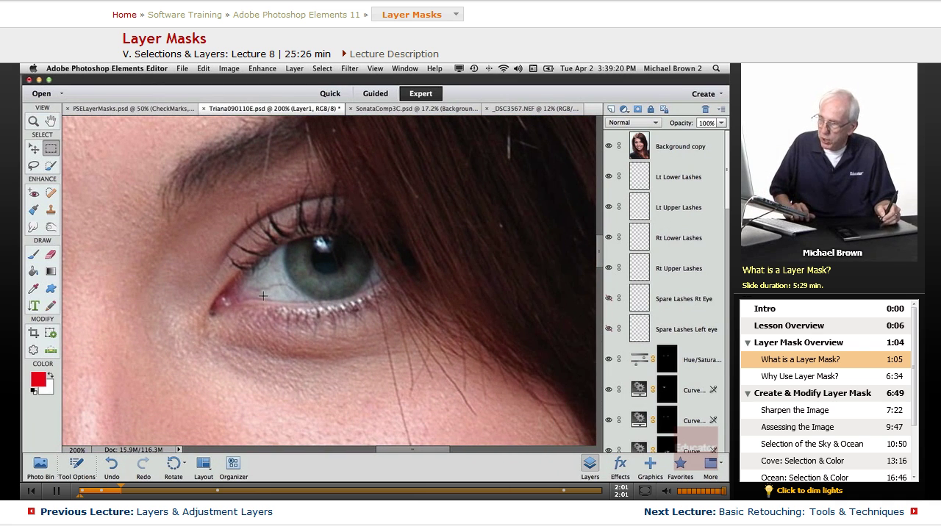
click(609, 147)
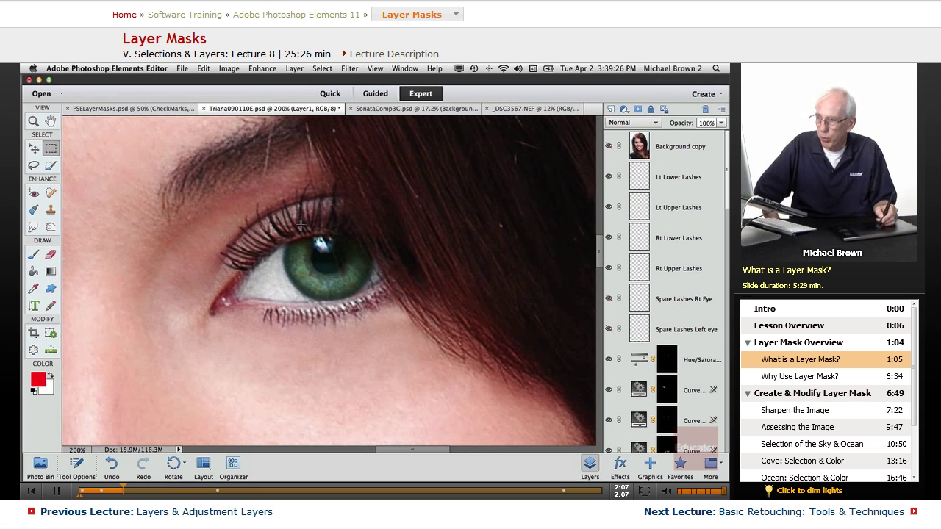
click(608, 147)
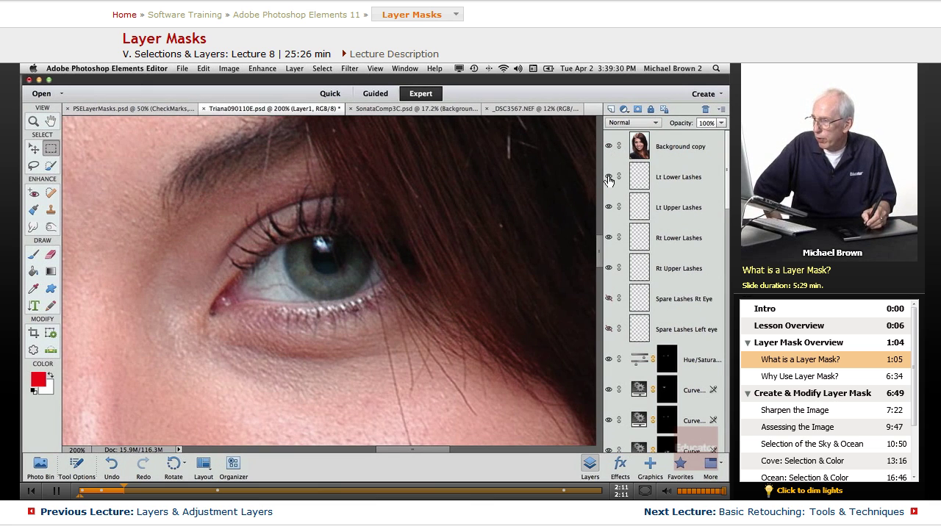
click(608, 180)
click(608, 149)
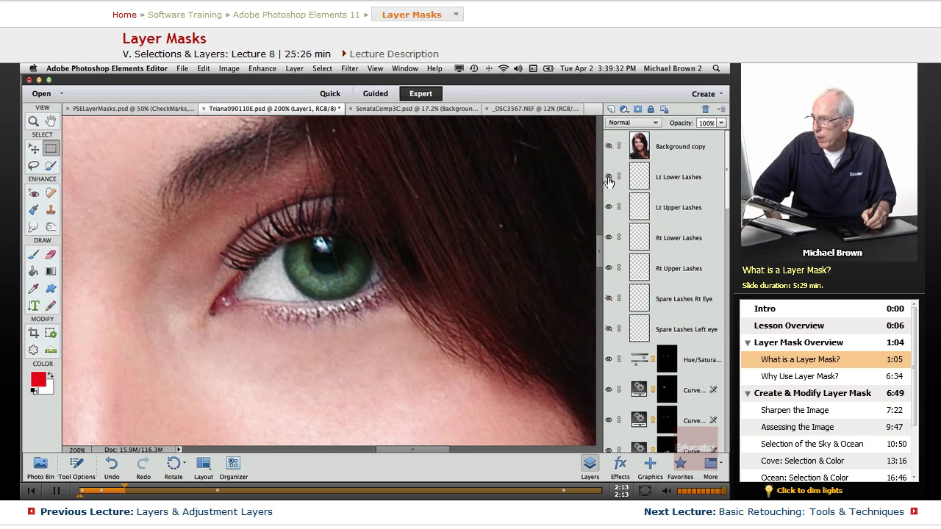
click(608, 147)
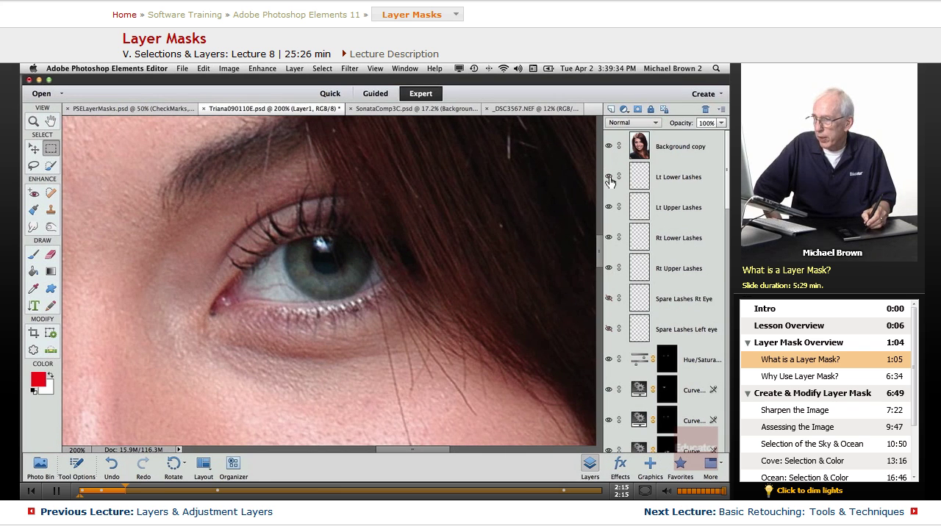
click(609, 180)
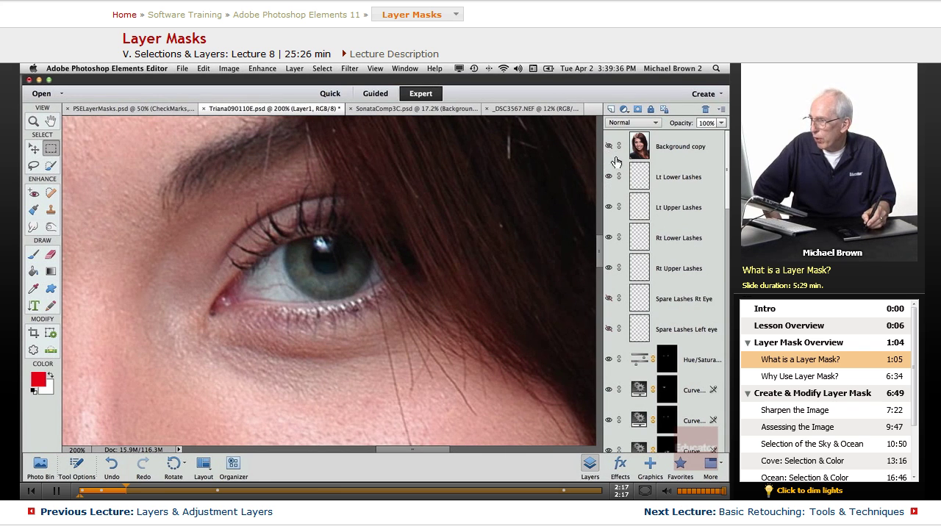
click(608, 147)
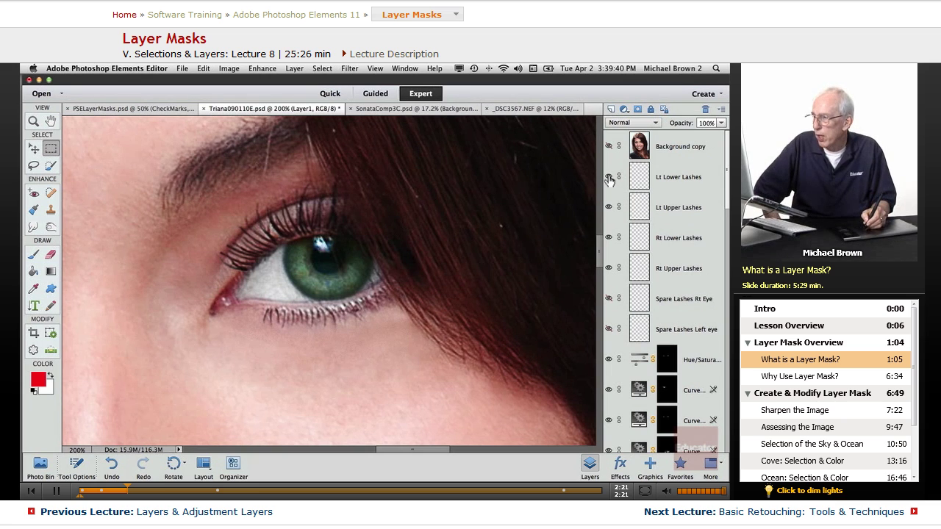
click(609, 179)
click(608, 179)
click(608, 179)
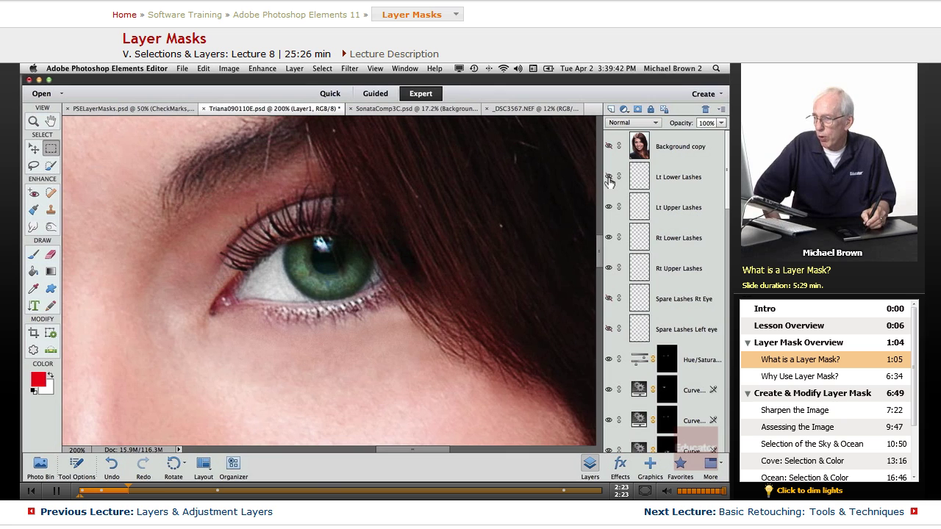
click(608, 180)
click(609, 178)
click(608, 178)
click(609, 179)
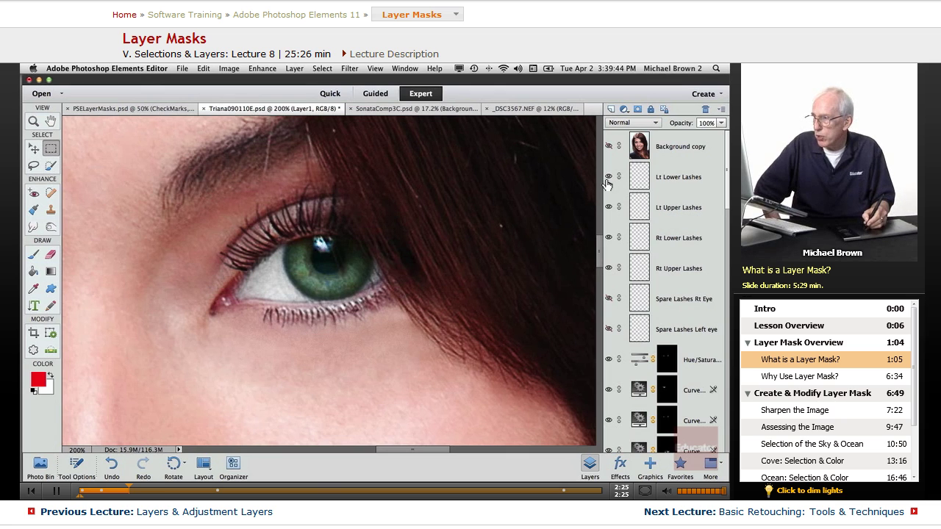
click(608, 179)
click(608, 179)
click(609, 209)
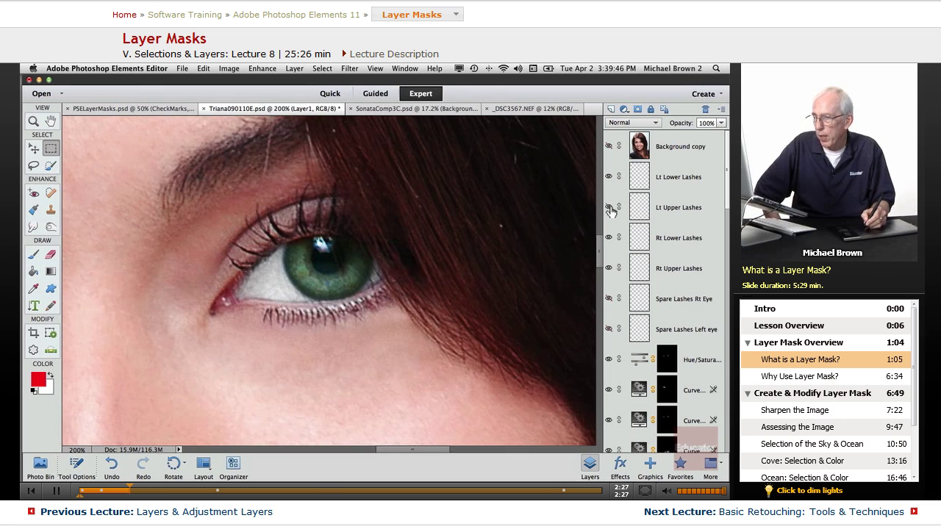
click(609, 211)
key(super+minus)
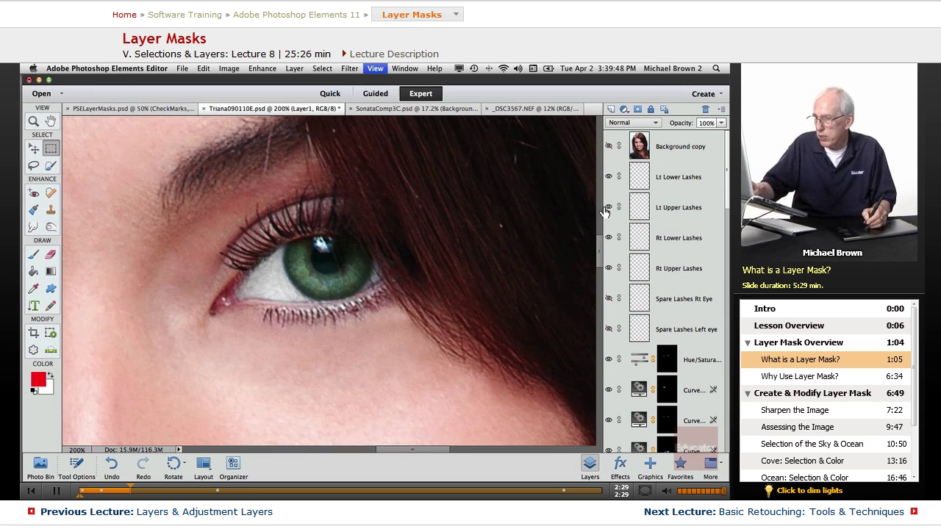
Preview, then hide, the Spare Lashes Left eye and Spare Lashes Rt Eye layers.
click(609, 299)
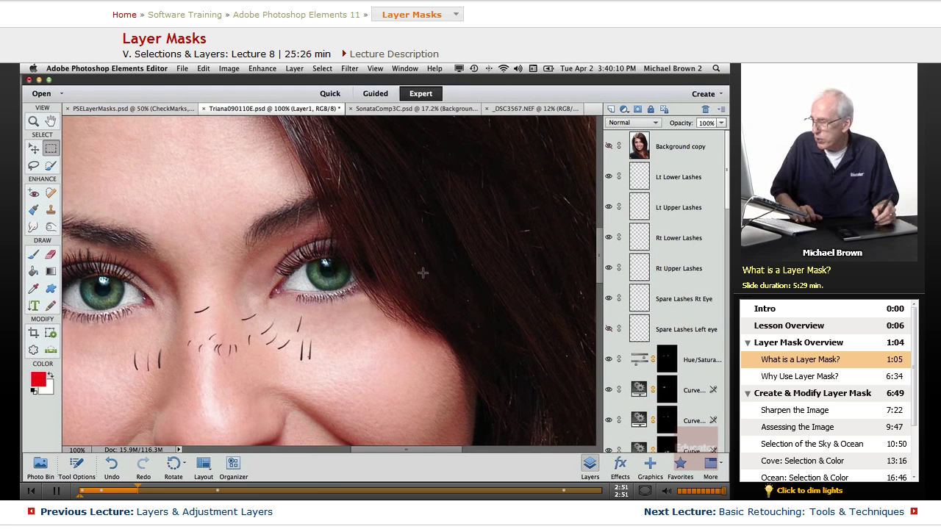
click(608, 330)
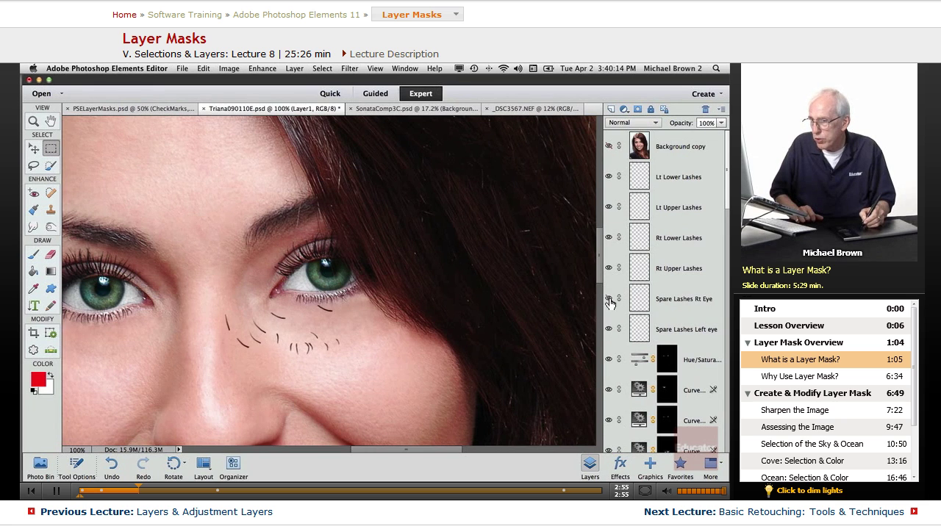
click(608, 328)
click(607, 298)
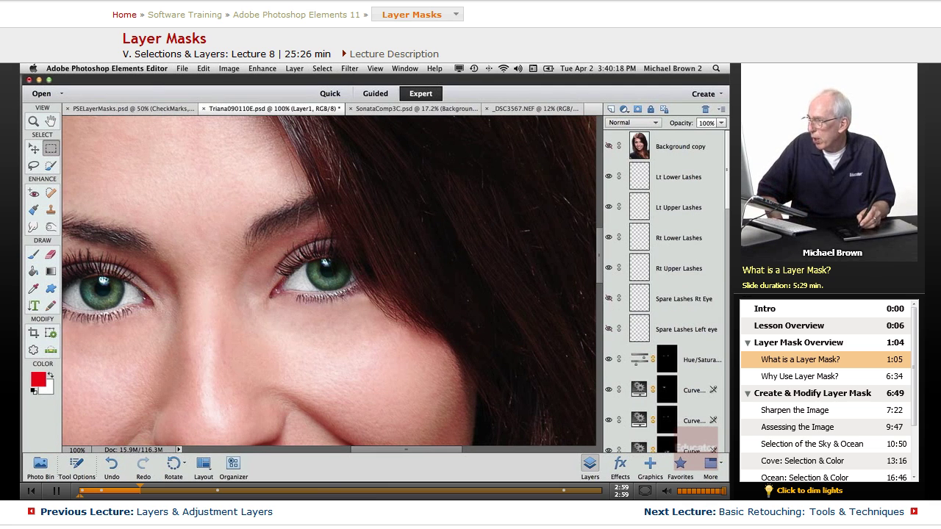
drag(726, 214, 726, 331)
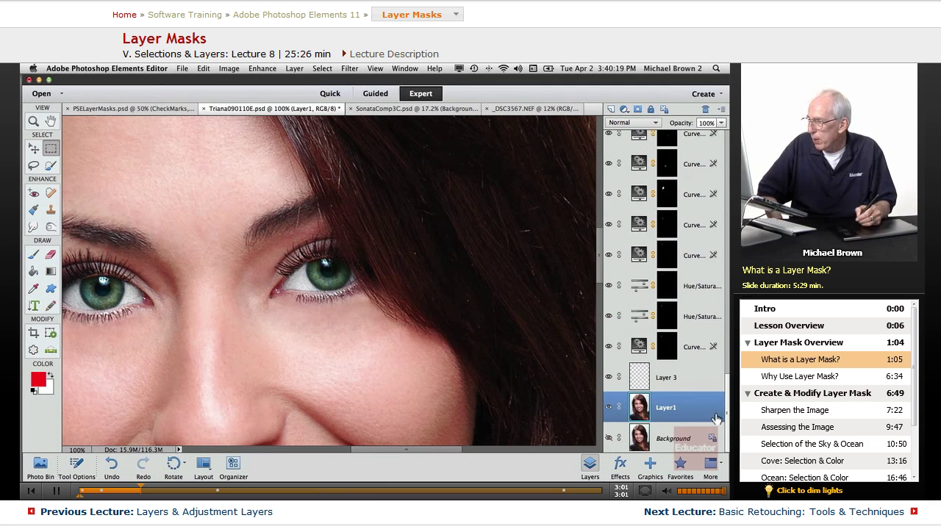
click(675, 439)
click(665, 408)
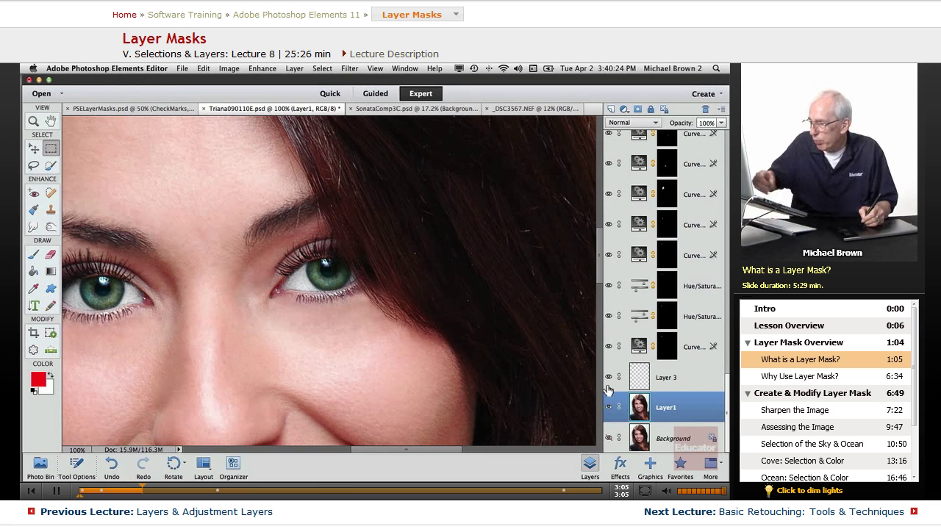
drag(726, 403, 726, 139)
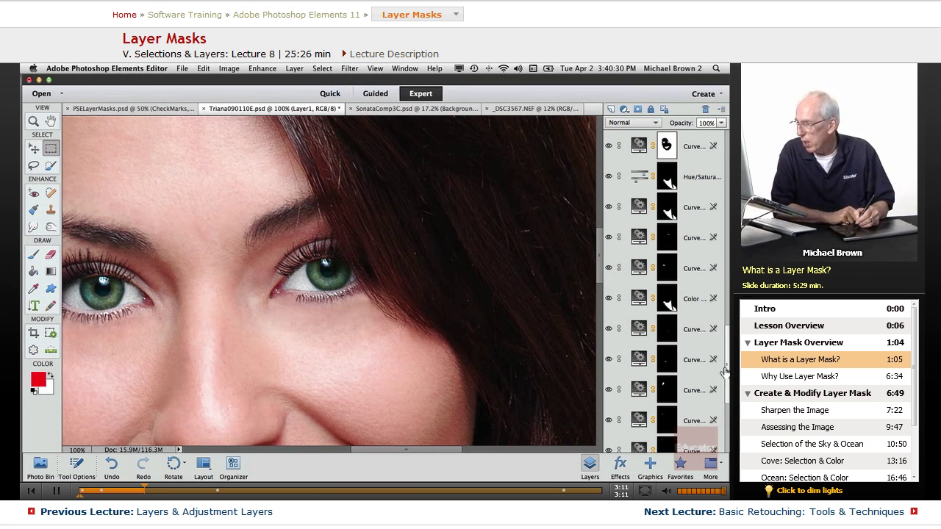
scroll(724, 372, down, 5)
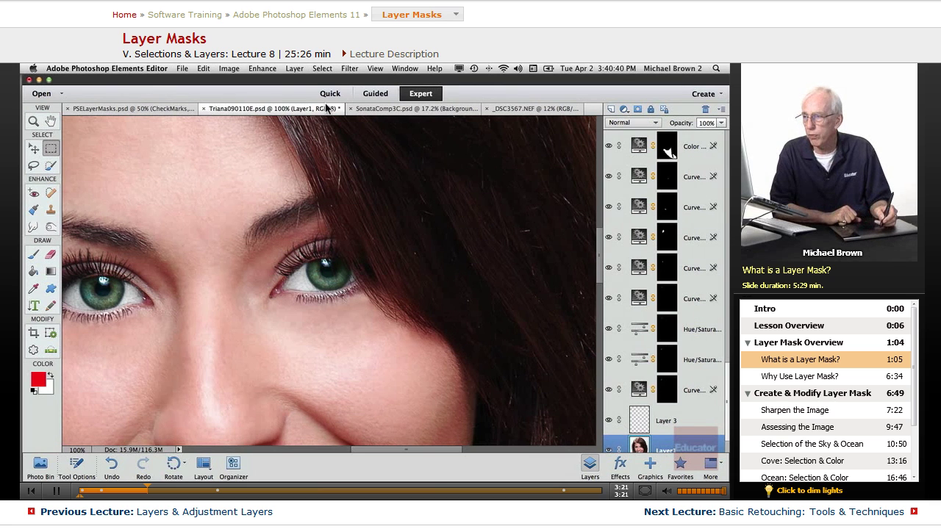
click(262, 68)
mouse_move(323, 155)
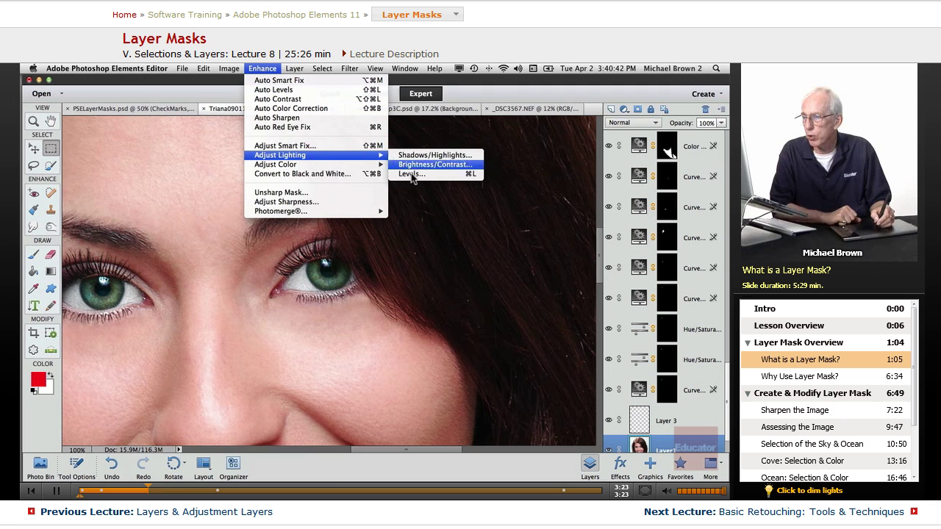
click(553, 189)
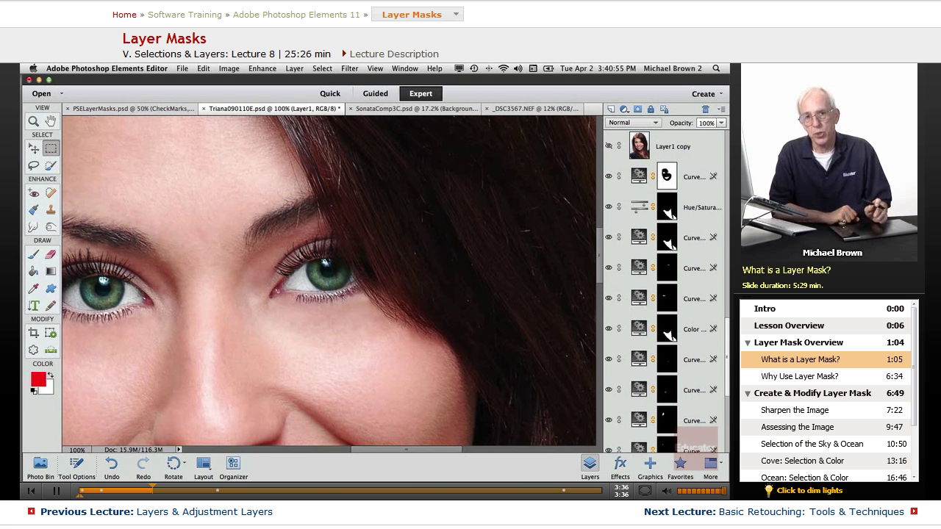
click(263, 70)
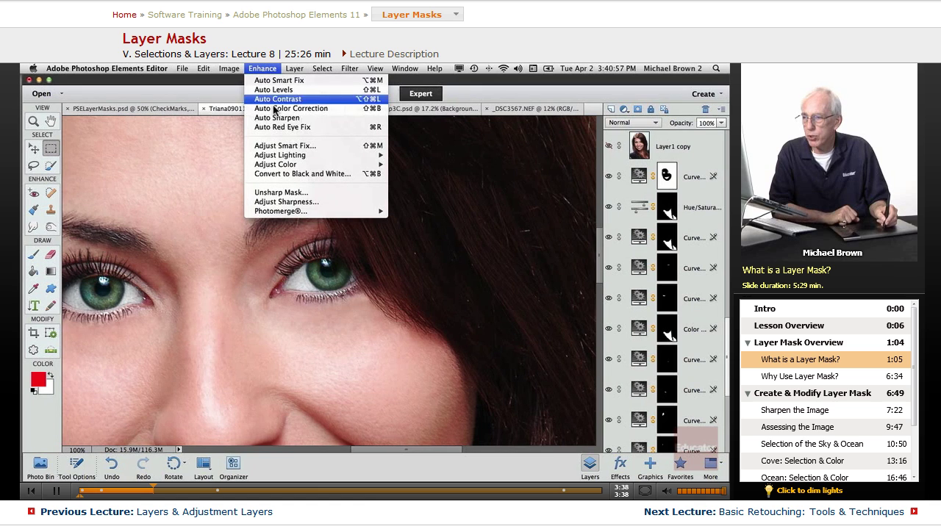
mouse_move(325, 165)
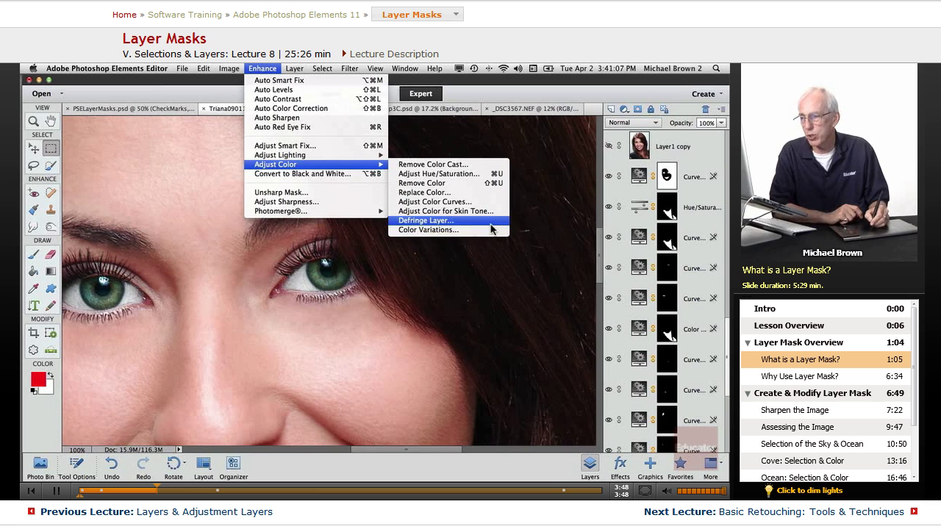
click(604, 248)
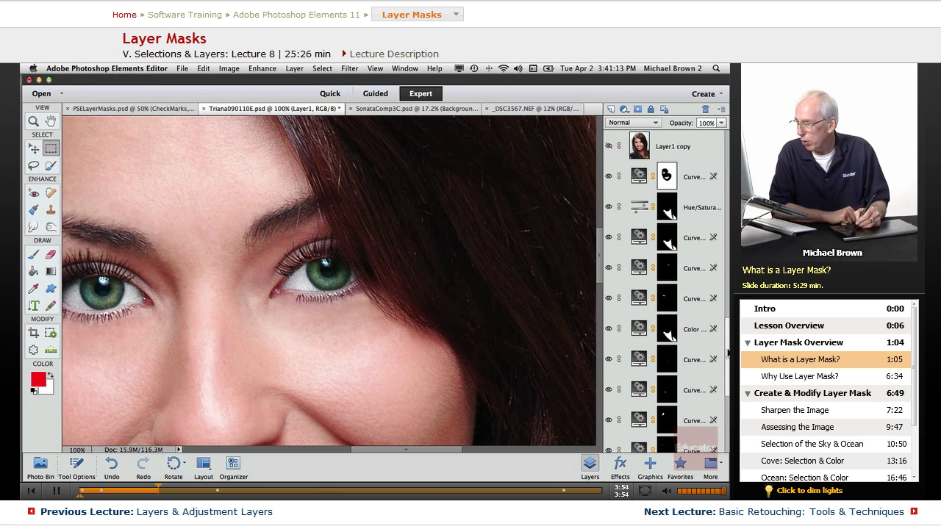
drag(727, 353, 729, 284)
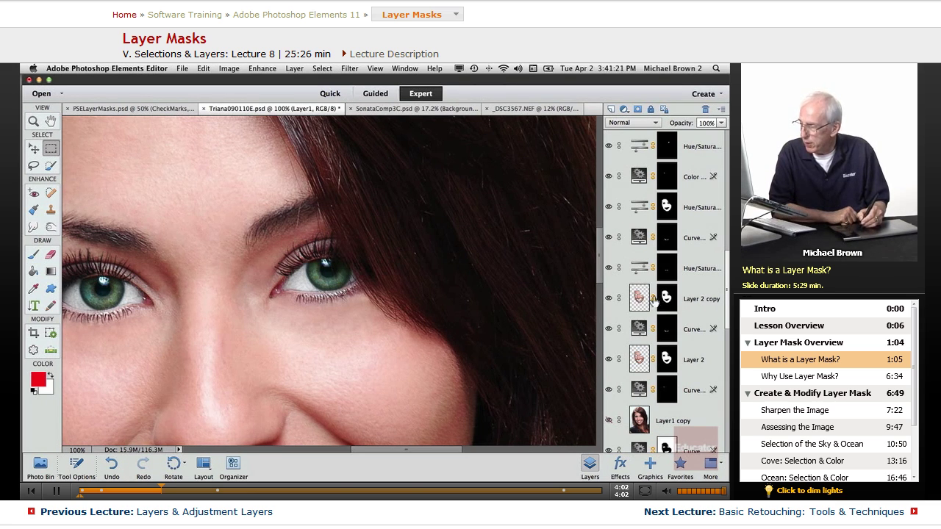
drag(725, 280, 722, 186)
Add a default Levels 1 adjustment layer above the Curves layer and target its white mask.
scroll(721, 188, down, 3)
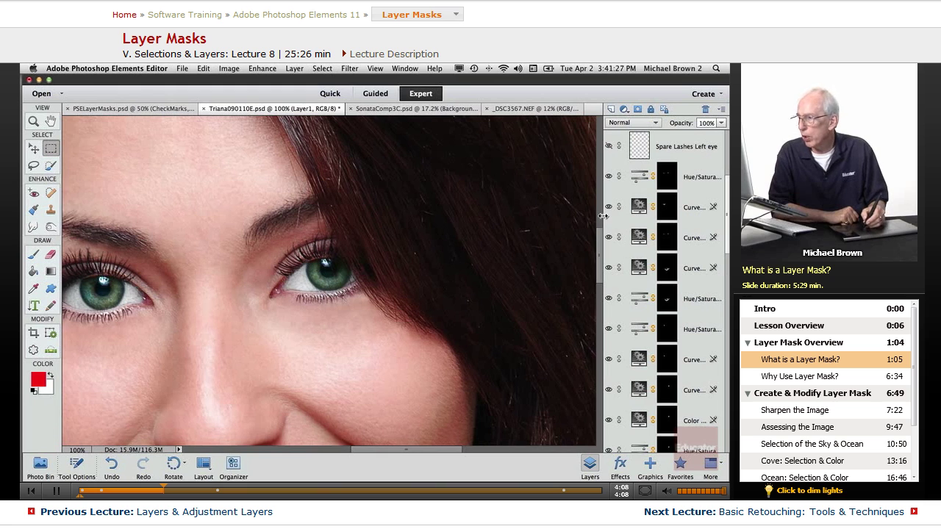
click(695, 208)
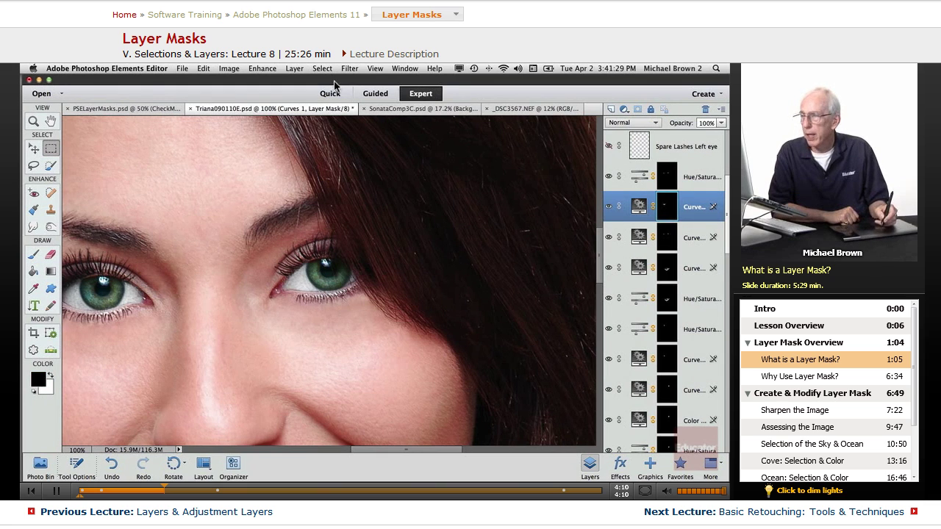
click(623, 110)
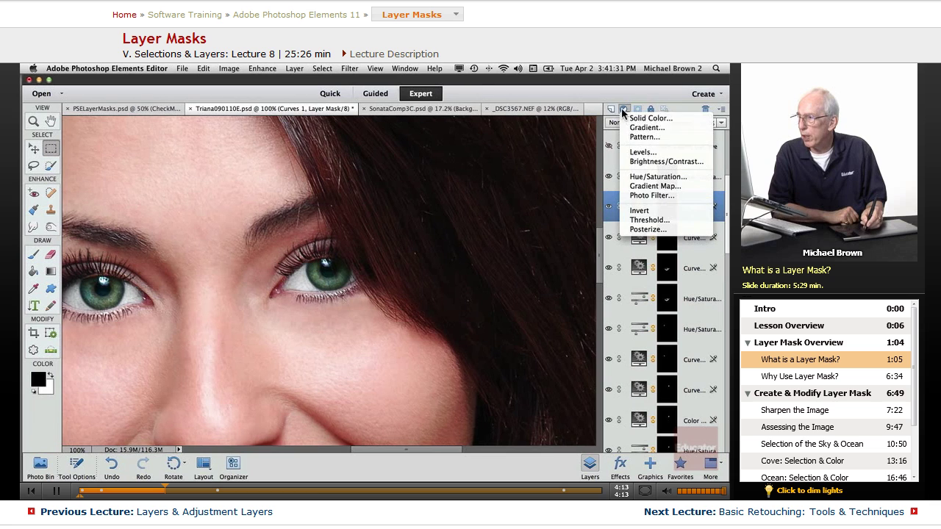
click(636, 152)
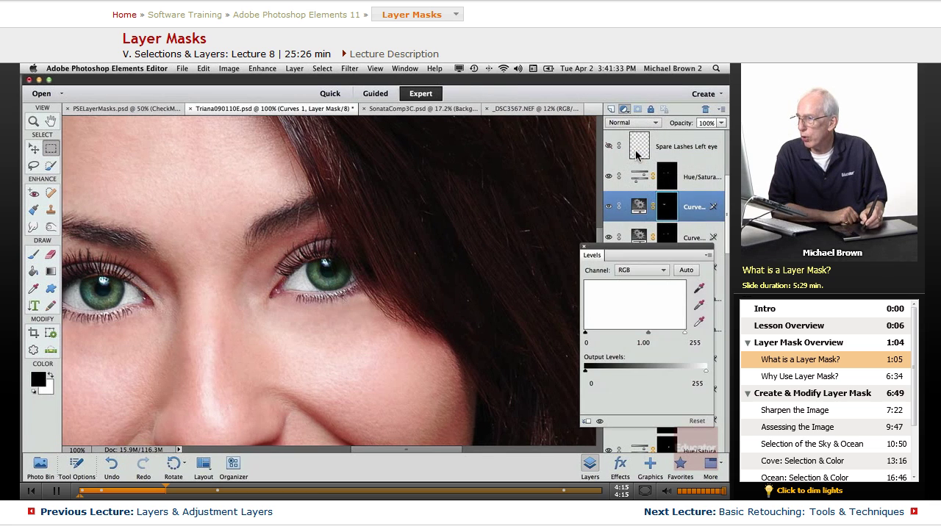
click(585, 248)
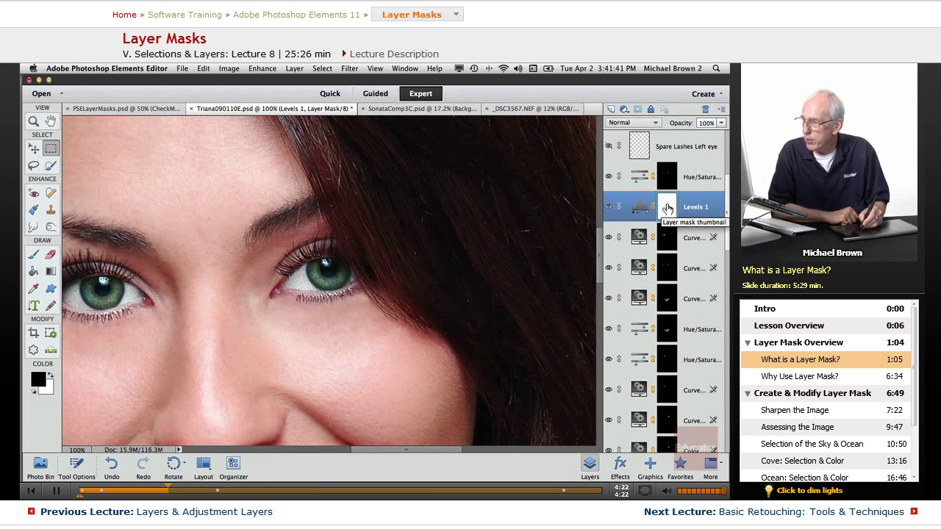
click(667, 208)
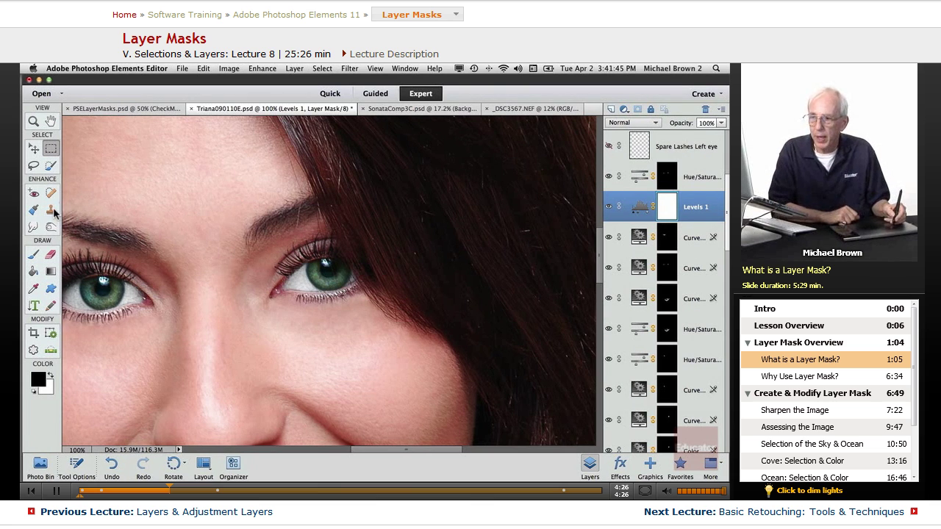
Keep the Selection Brush in Selection mode, then switch to the Lasso tool with 58 px feather.
click(50, 167)
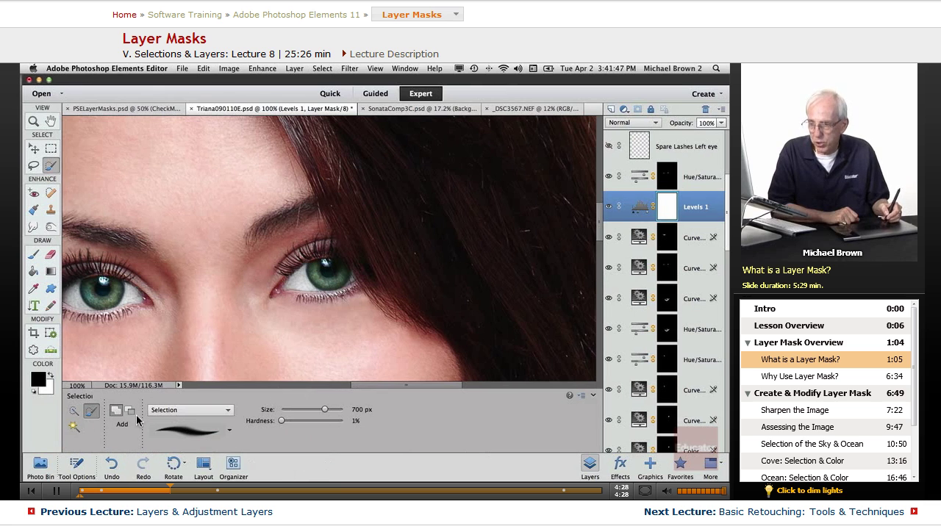
click(180, 410)
click(177, 410)
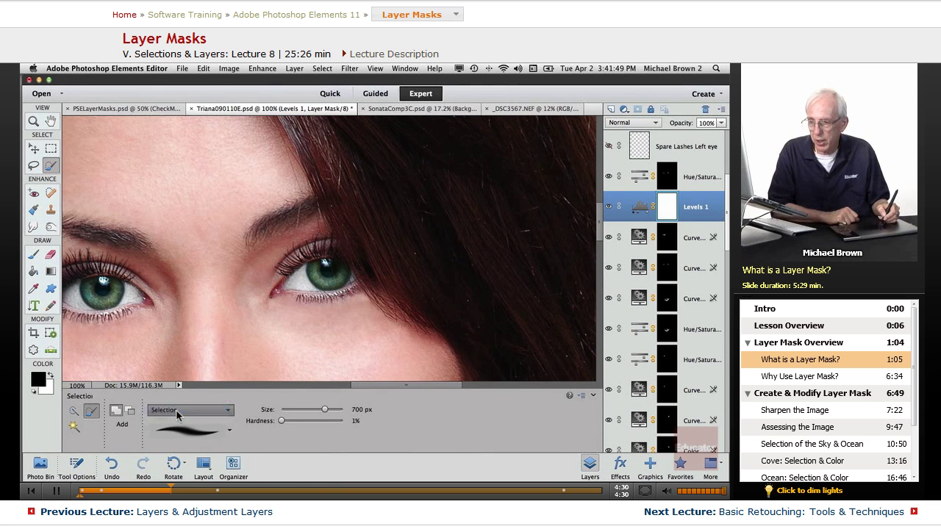
click(34, 165)
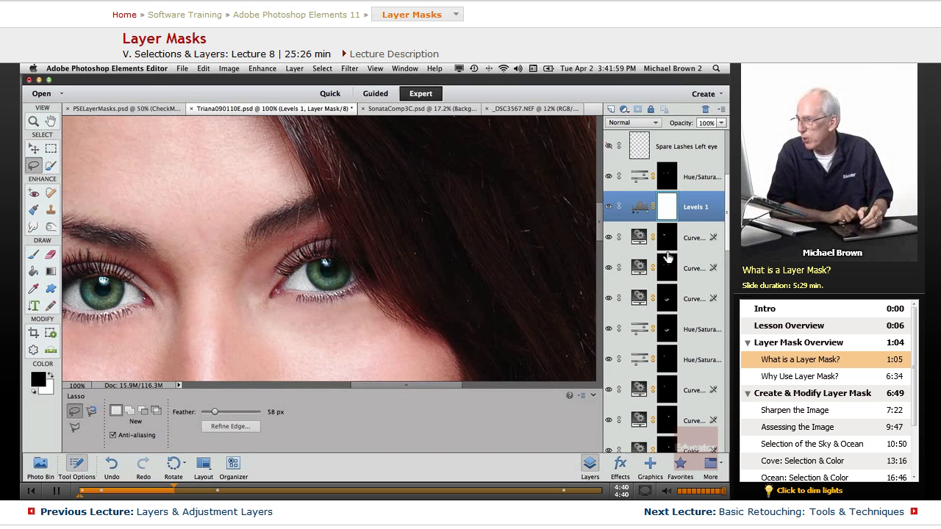
scroll(665, 286, down, 3)
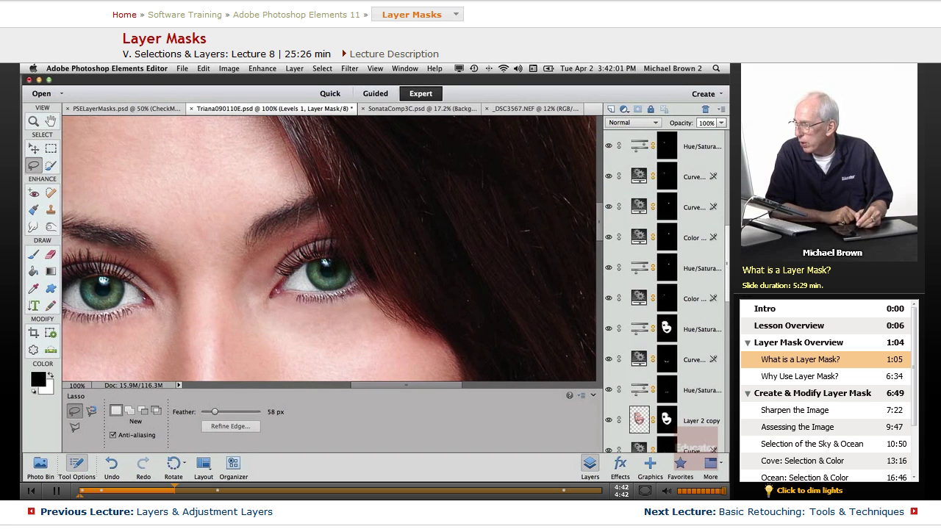
click(665, 330)
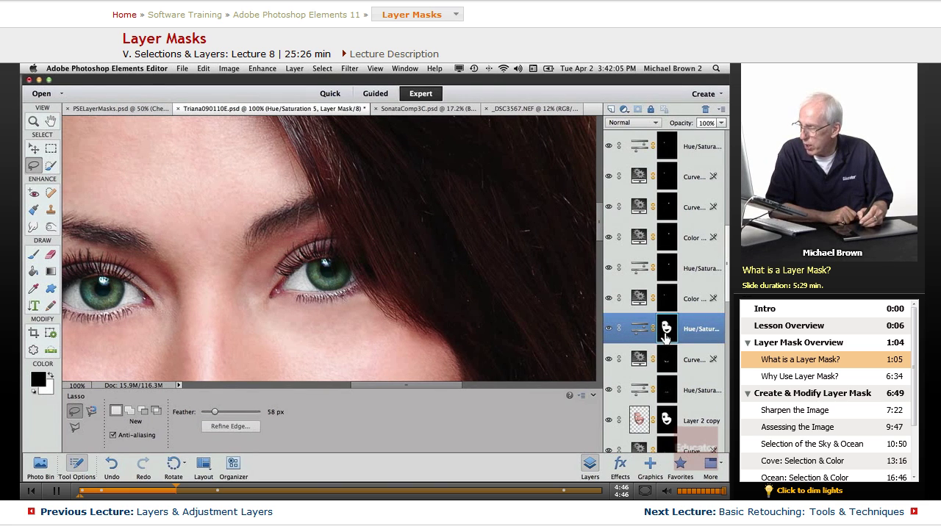
drag(665, 328, 665, 330)
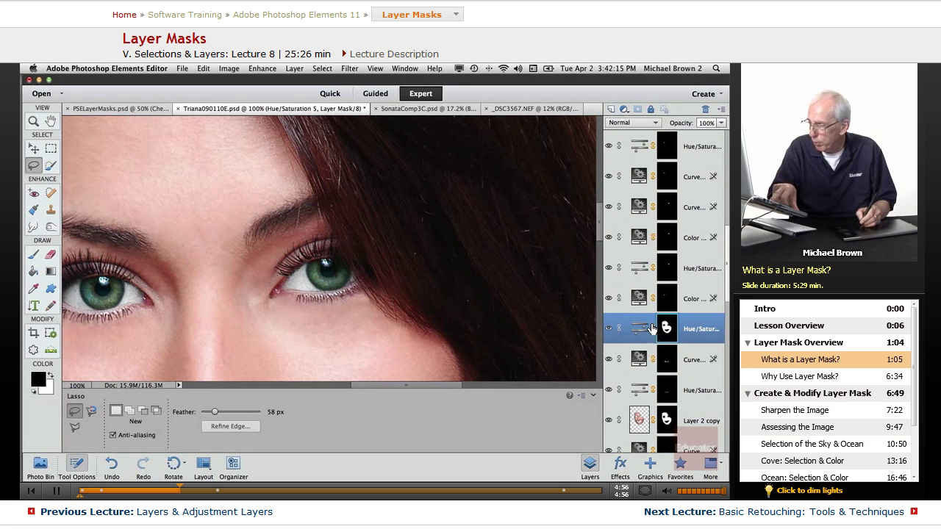
alt+click(665, 329)
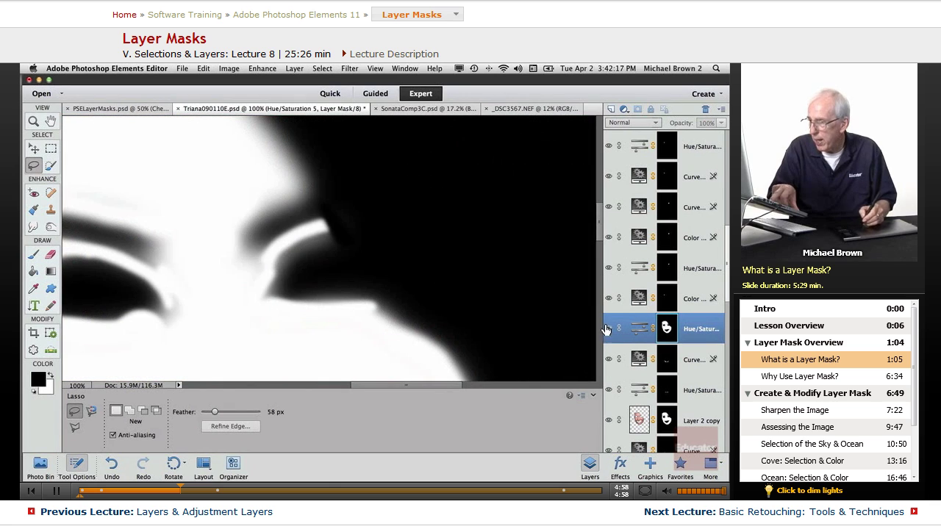
key(ctrl+minus)
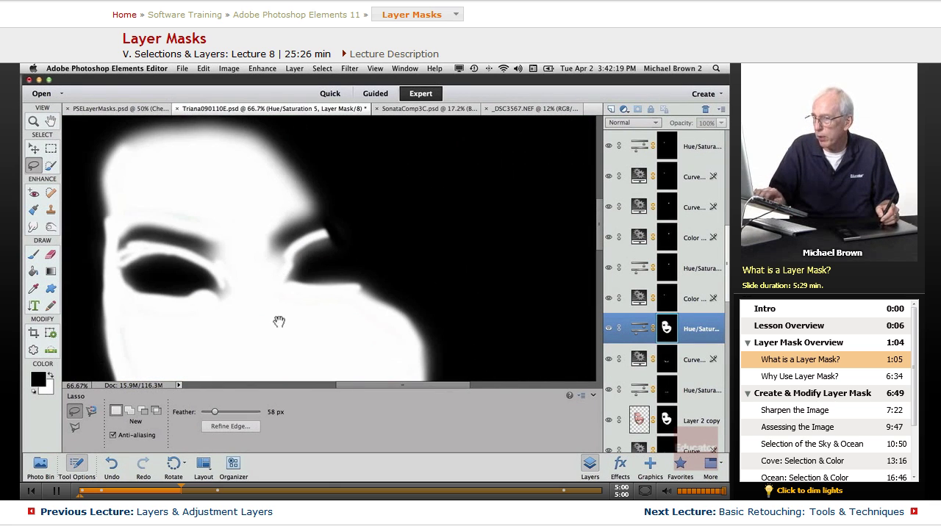
drag(279, 321, 340, 270)
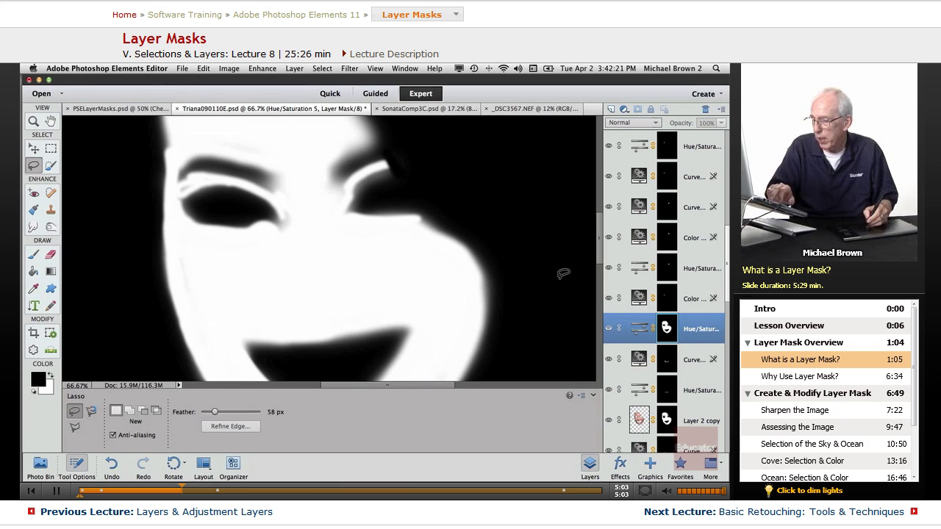
alt+click(666, 330)
scroll(666, 294, up, 5)
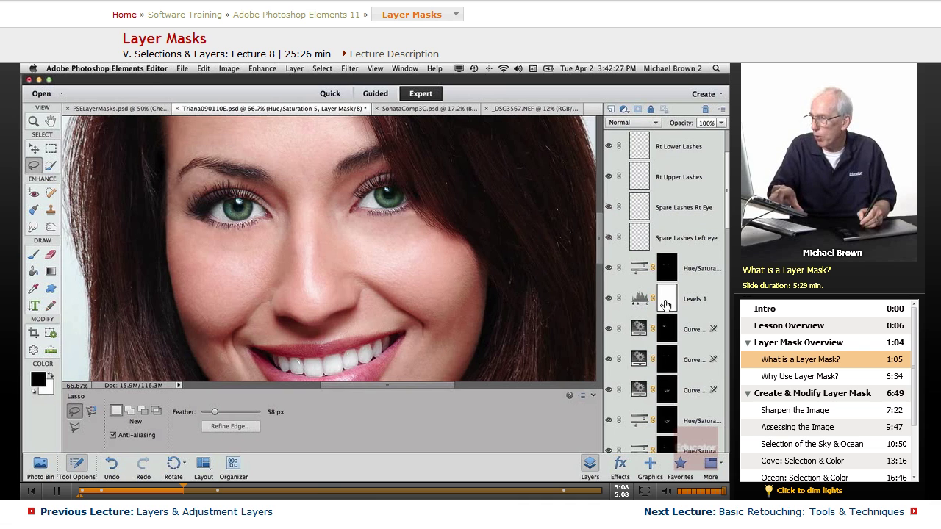
alt+click(665, 305)
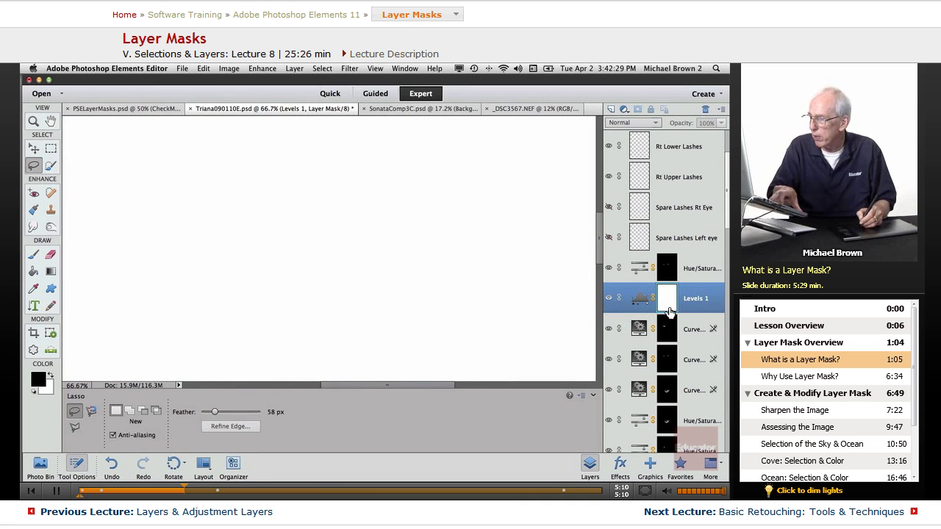
alt+click(665, 304)
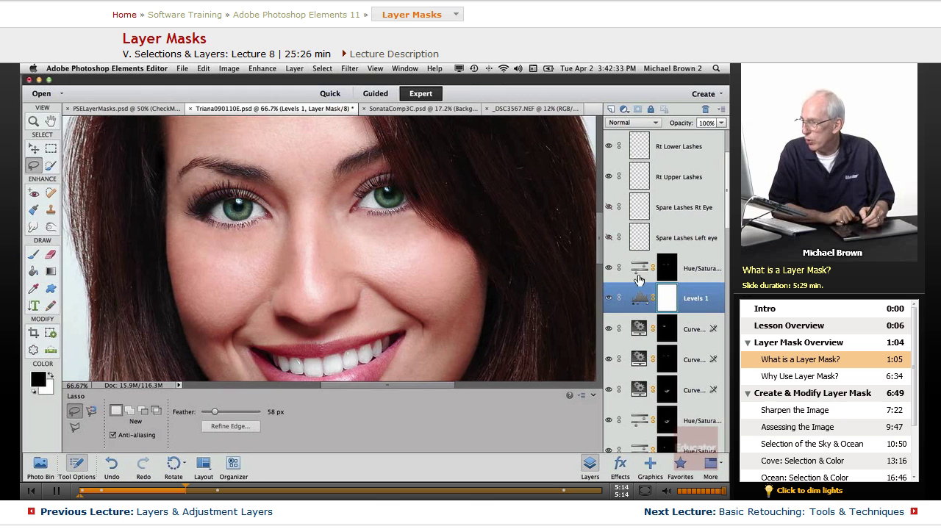
drag(727, 220, 728, 261)
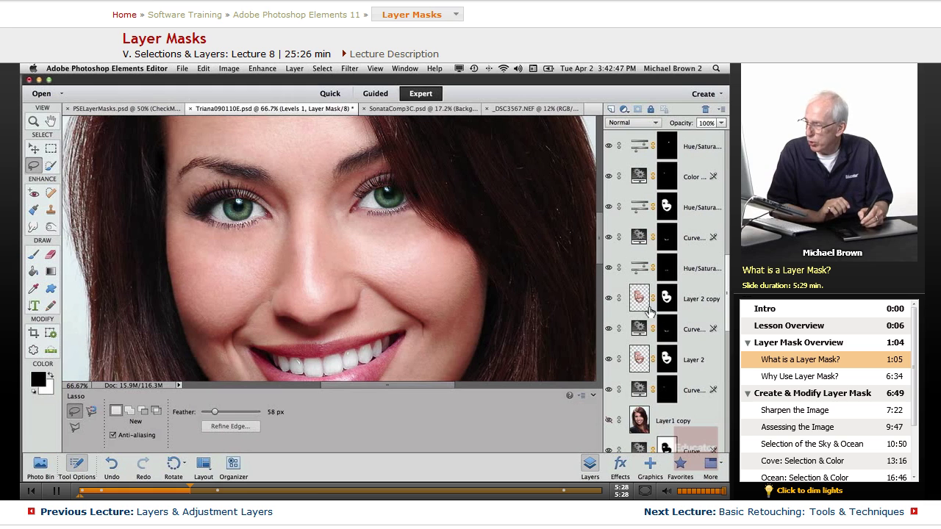
click(638, 301)
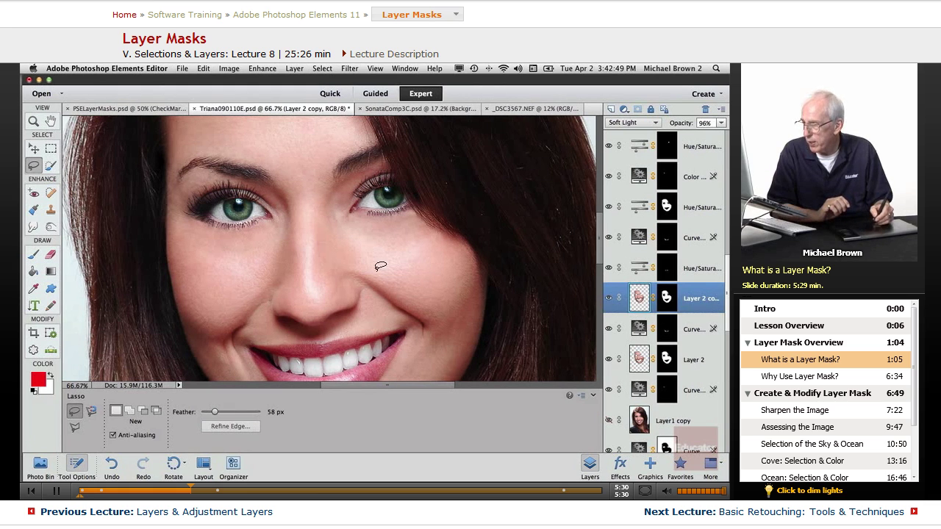
drag(727, 271, 722, 127)
scroll(661, 176, down, 5)
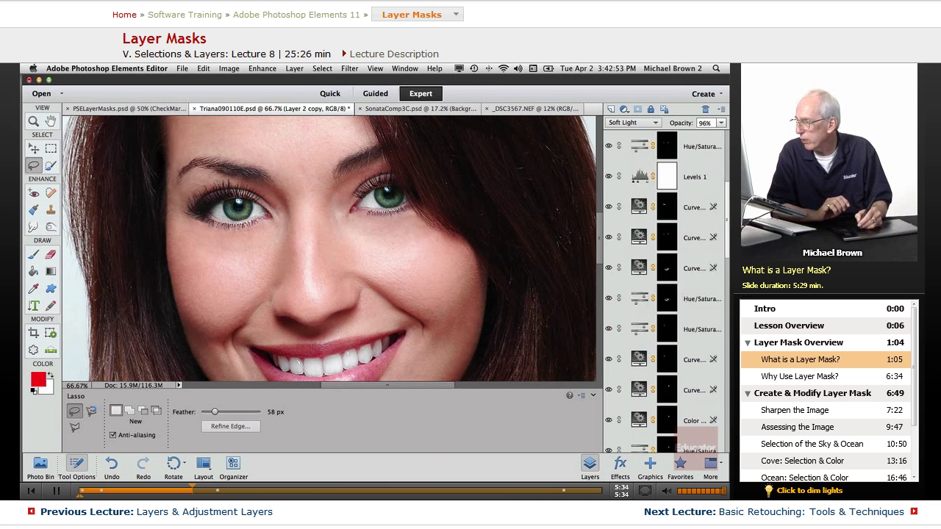
scroll(705, 287, down, 1)
click(608, 269)
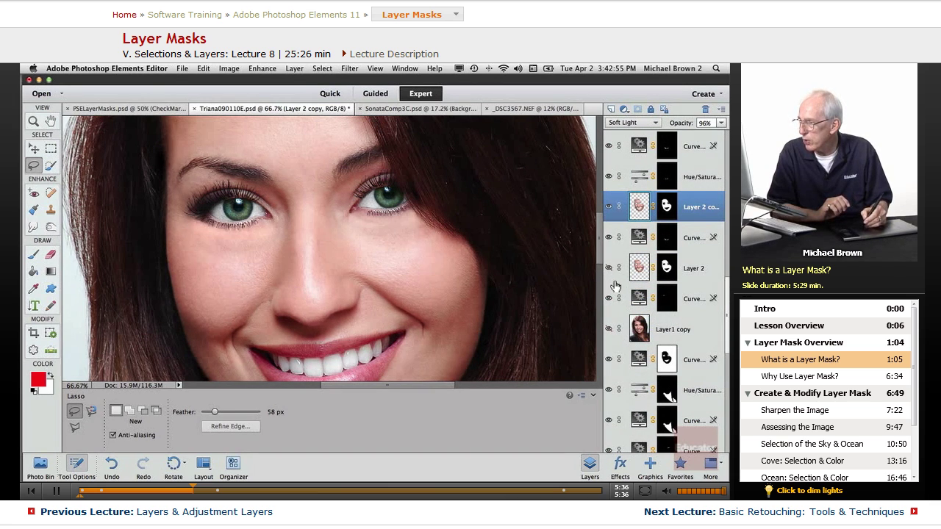
key(super+equal)
key(super+equal)
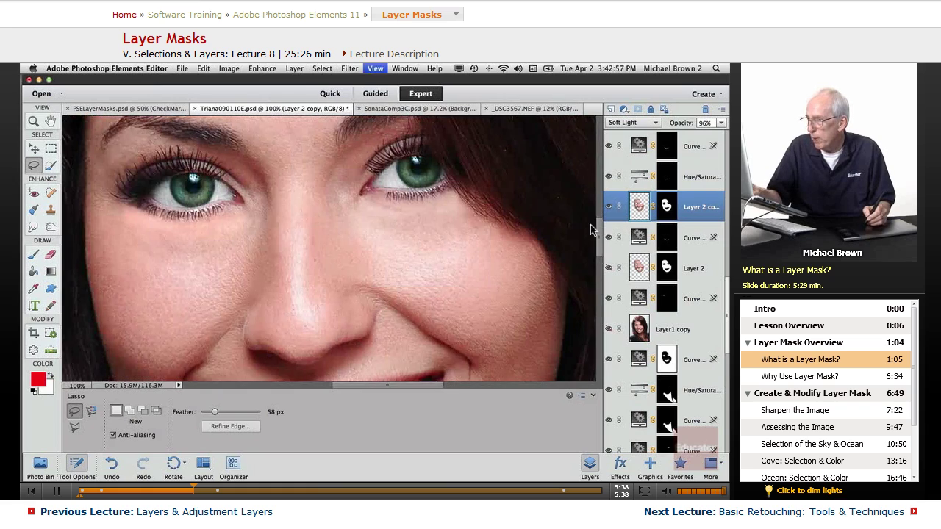
drag(281, 312, 562, 208)
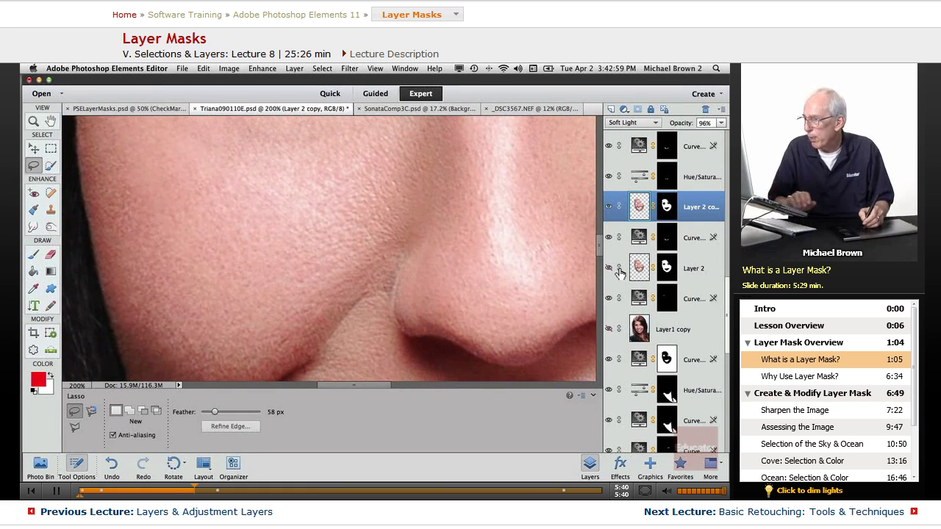
click(608, 269)
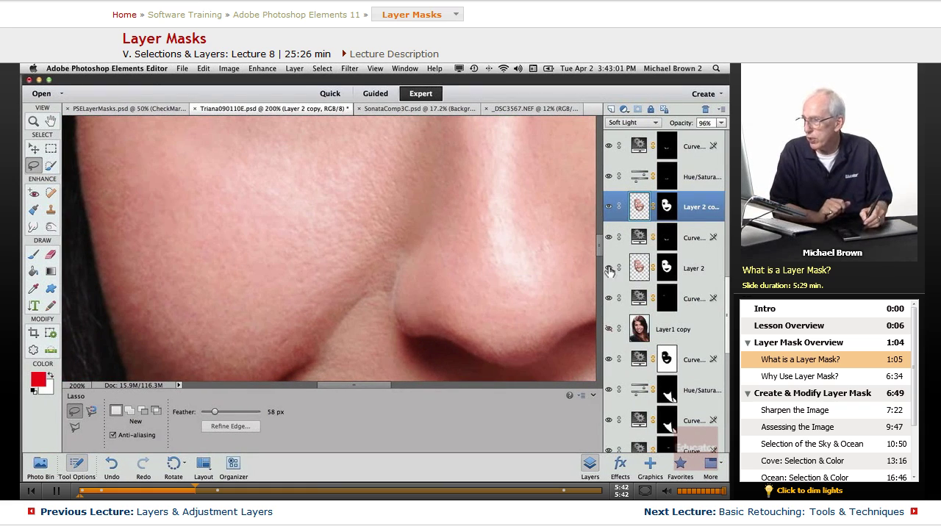
click(609, 270)
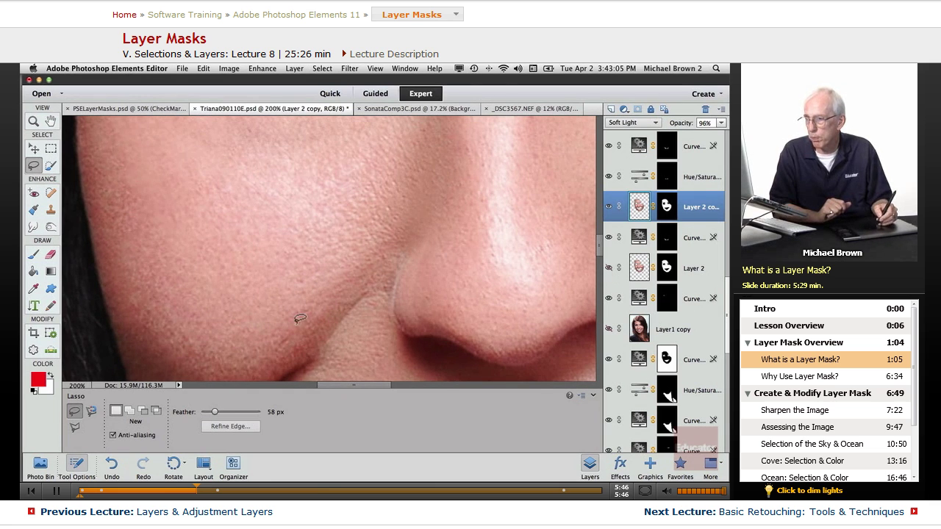
click(608, 269)
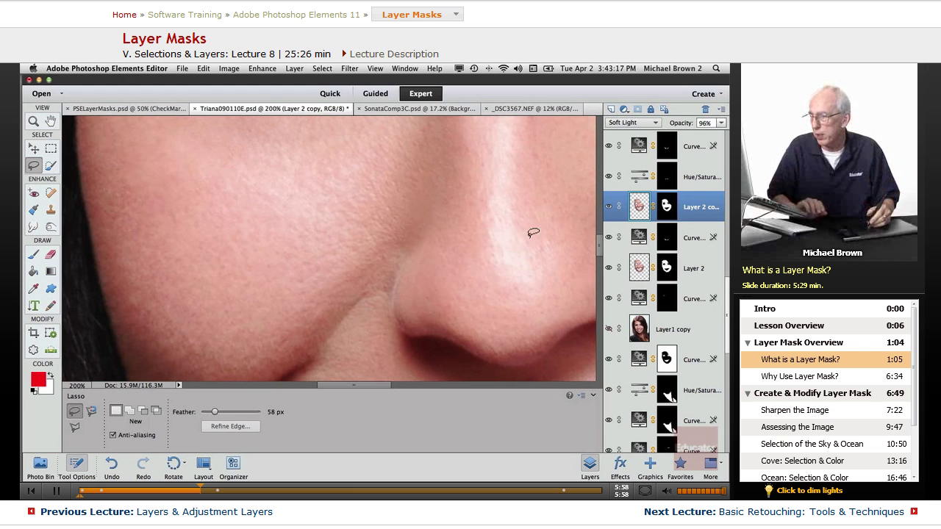
key(super+minus)
key(super+minus)
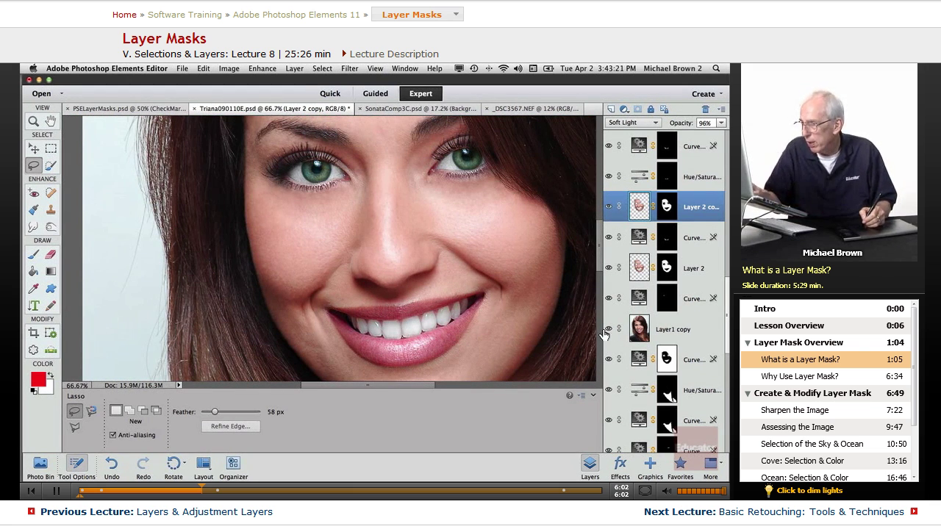
Compare the eye at 200% using Layer 2 copy and Layer 2, leaving the copy hidden, then return to PSELayerMasks.psd.
key(super+equal)
key(super+equal)
scroll(528, 268, up, 10)
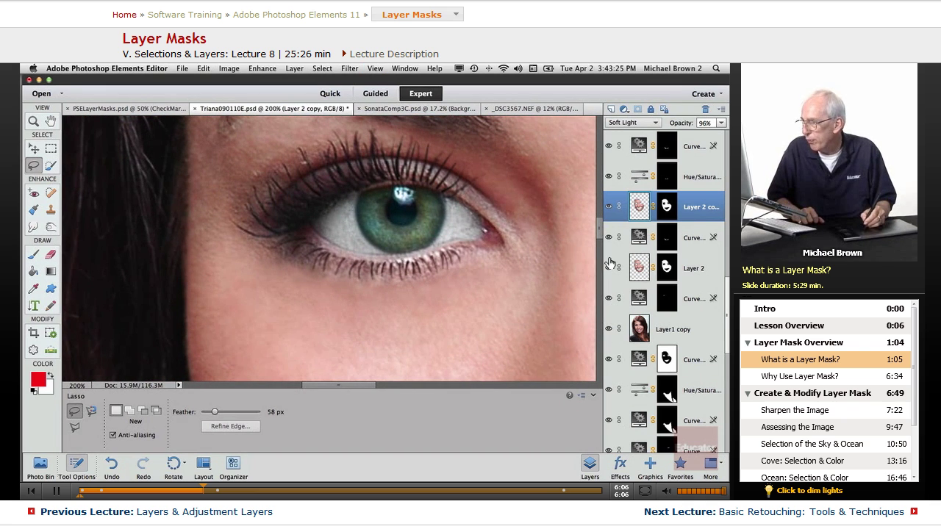
click(608, 208)
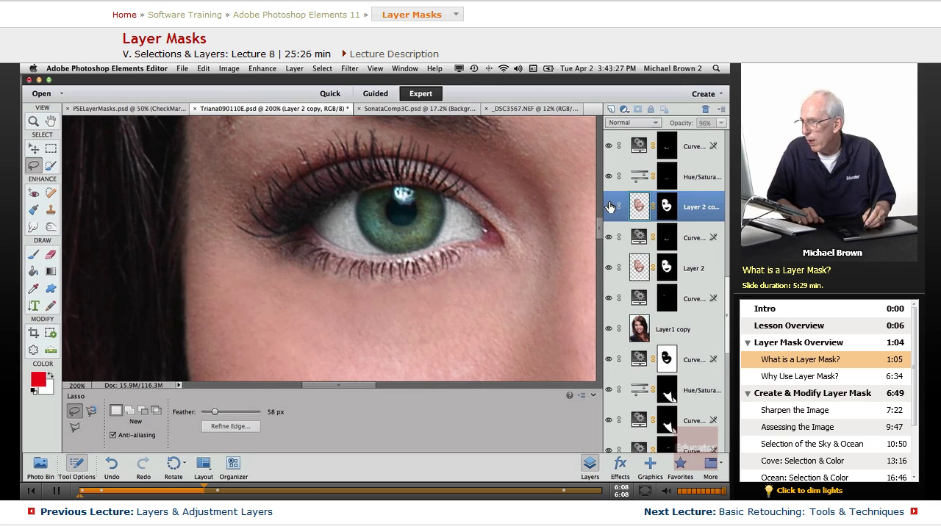
click(608, 208)
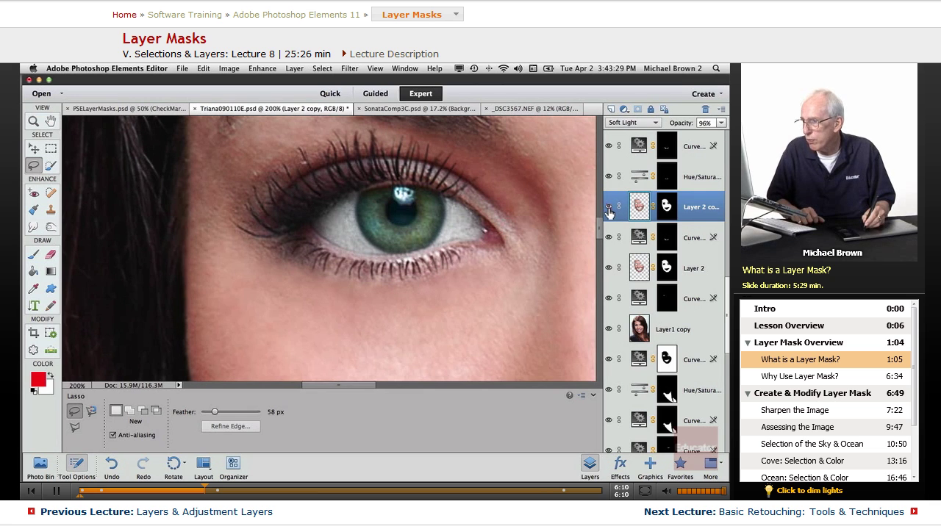
click(608, 210)
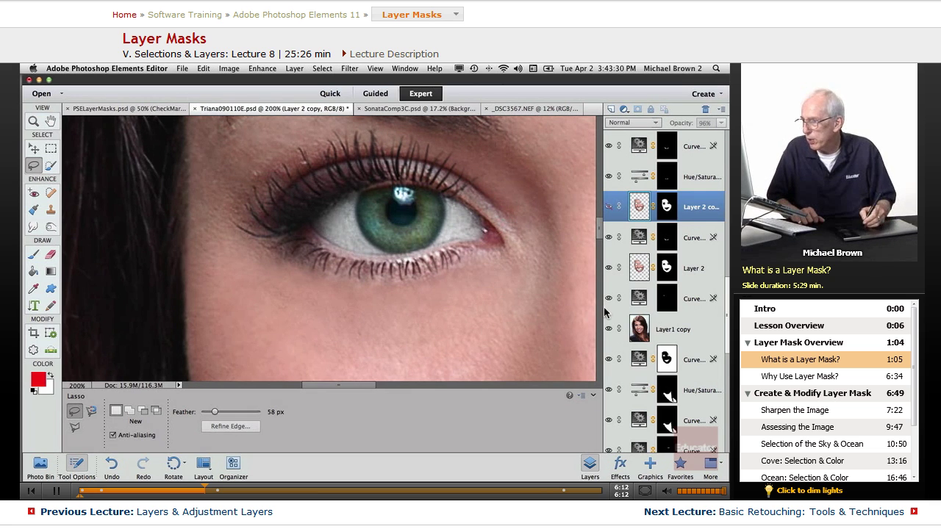
click(608, 268)
click(608, 271)
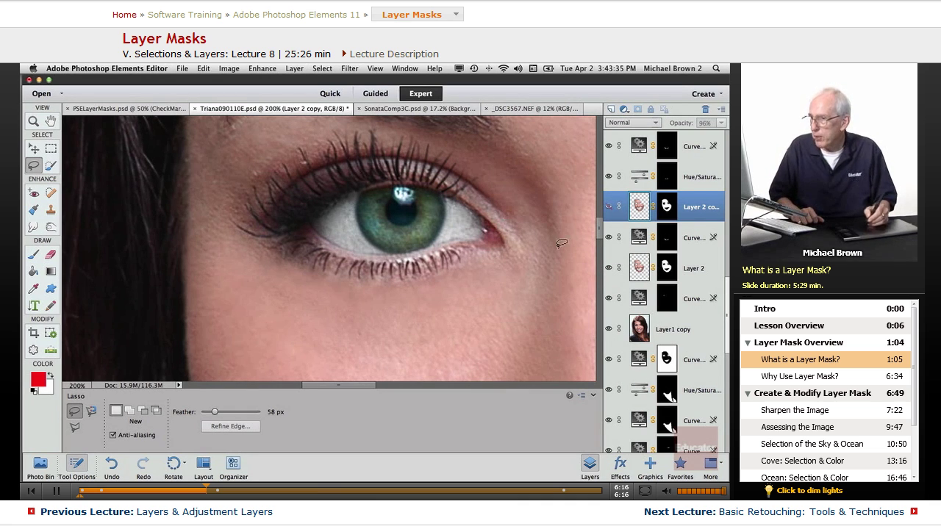
click(116, 109)
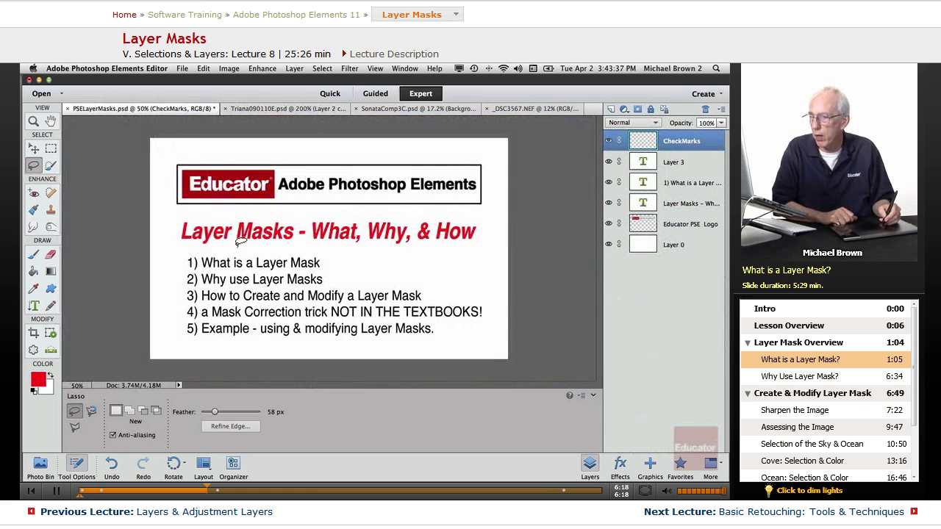
With a 15 px brush, paint red checkmarks beside bullets 1 and 2 on the CheckMarks layer.
click(80, 463)
key(b)
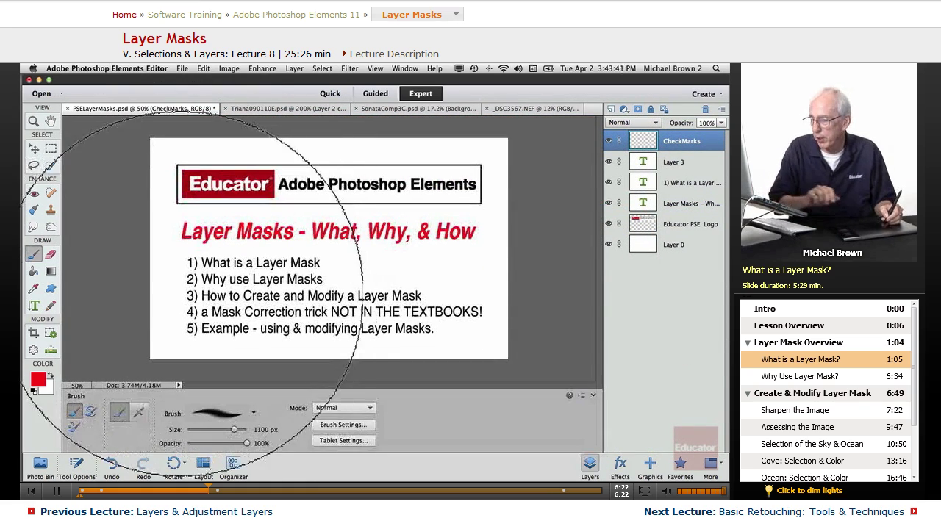
key(bracketleft)
key(bracketleft)
key(bracketleft)
key(bracketleft)
key(bracketleft)
key(bracketleft)
key(bracketleft)
key(bracketleft)
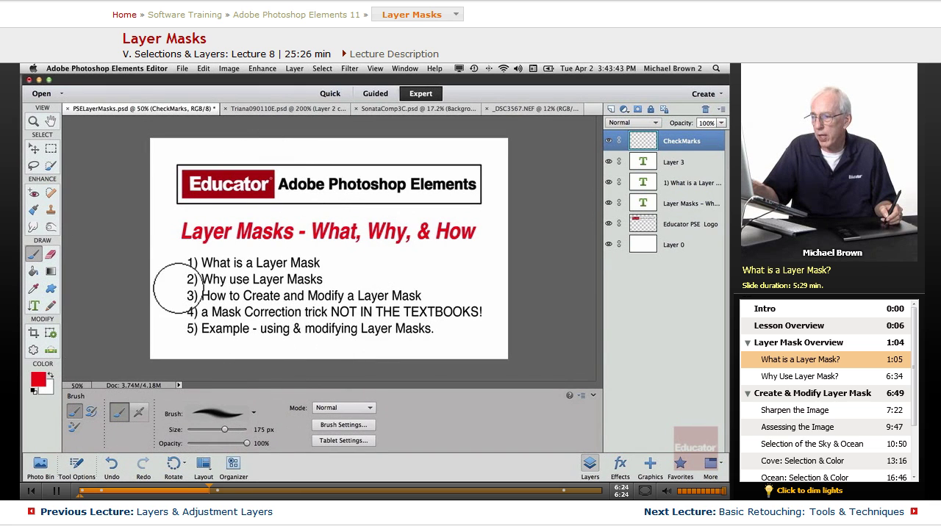
key(bracketleft)
key(bracketleft)
key(bracketleft)
key(bracketleft)
key(bracketleft)
key(bracketleft)
key(bracketleft)
key(bracketleft)
key(bracketleft)
key(bracketleft)
key(bracketleft)
key(bracketleft)
key(bracketleft)
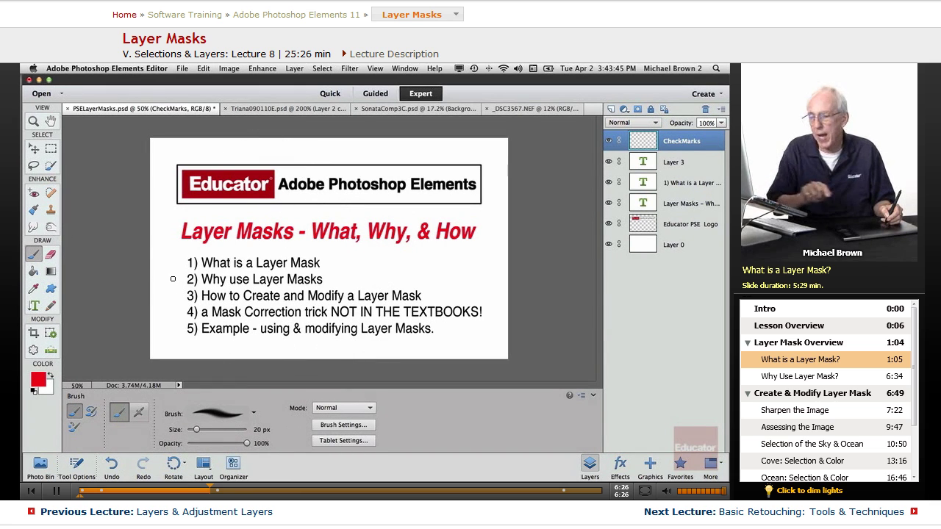
key(bracketleft)
key(bracketleft)
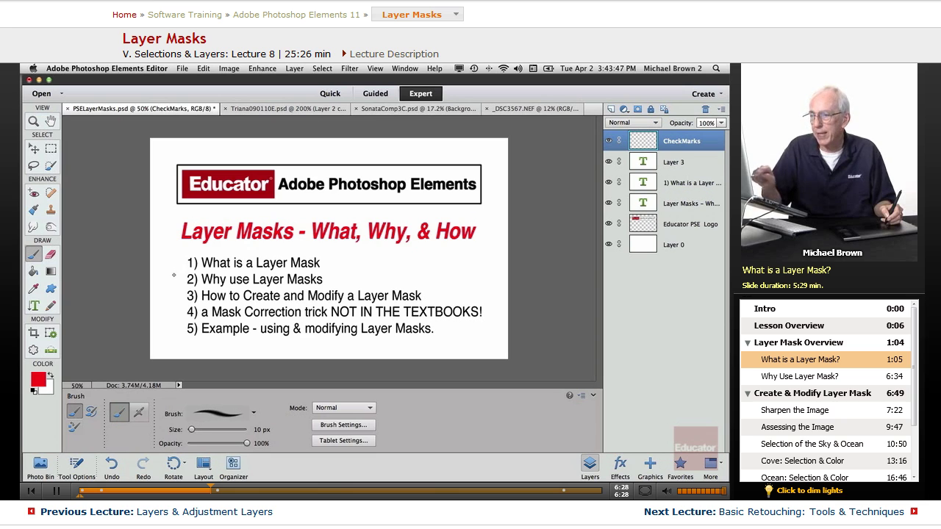
key(bracketright)
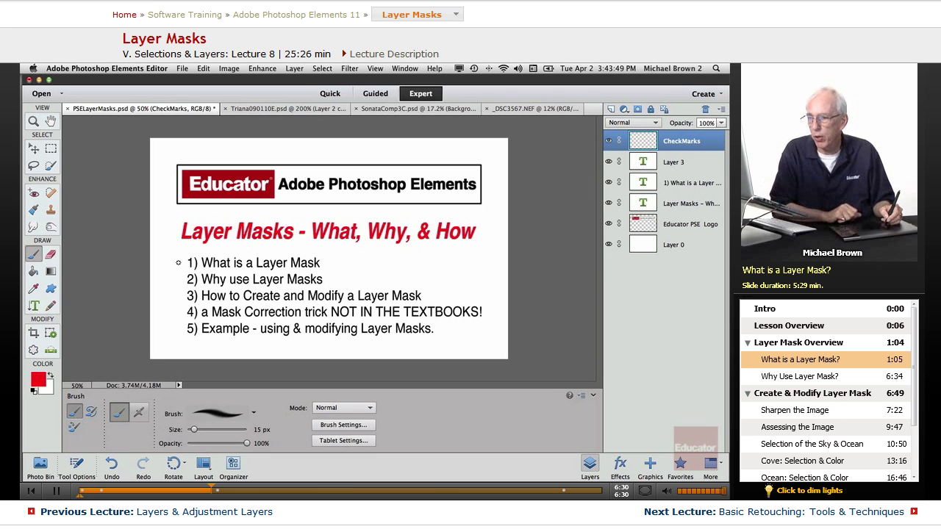
drag(176, 263, 178, 266)
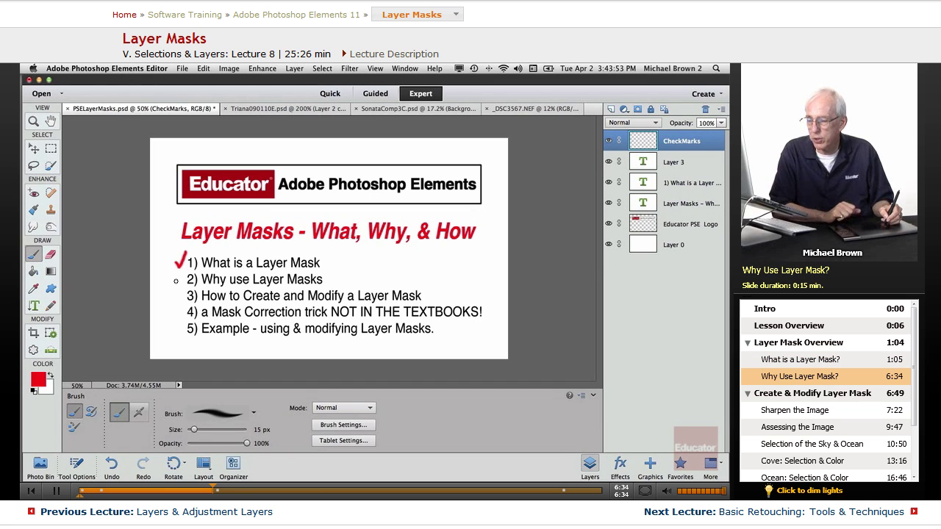
drag(176, 279, 177, 281)
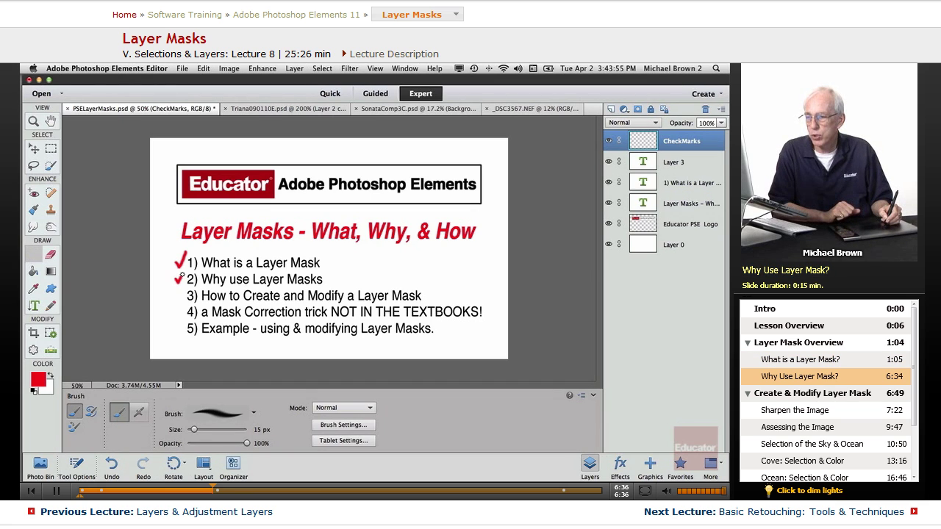